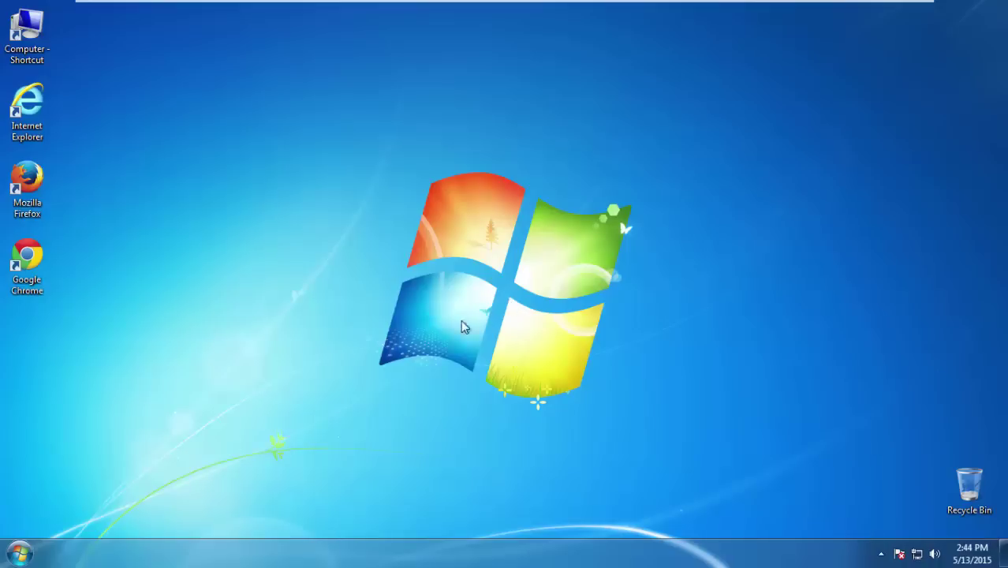
Open the list of installed programs from Control Panel and sort it by installation date
left_click(21, 552)
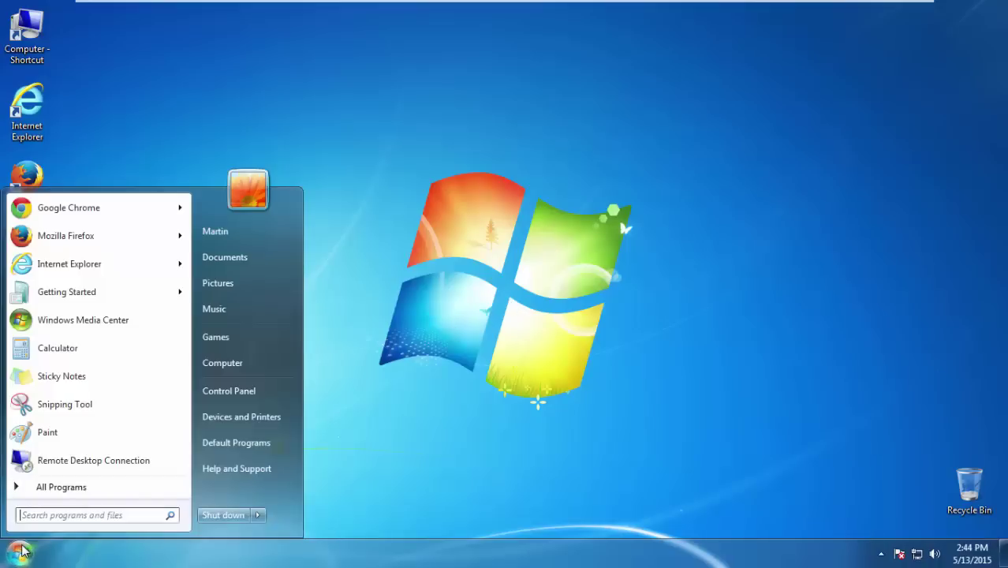
left_click(228, 392)
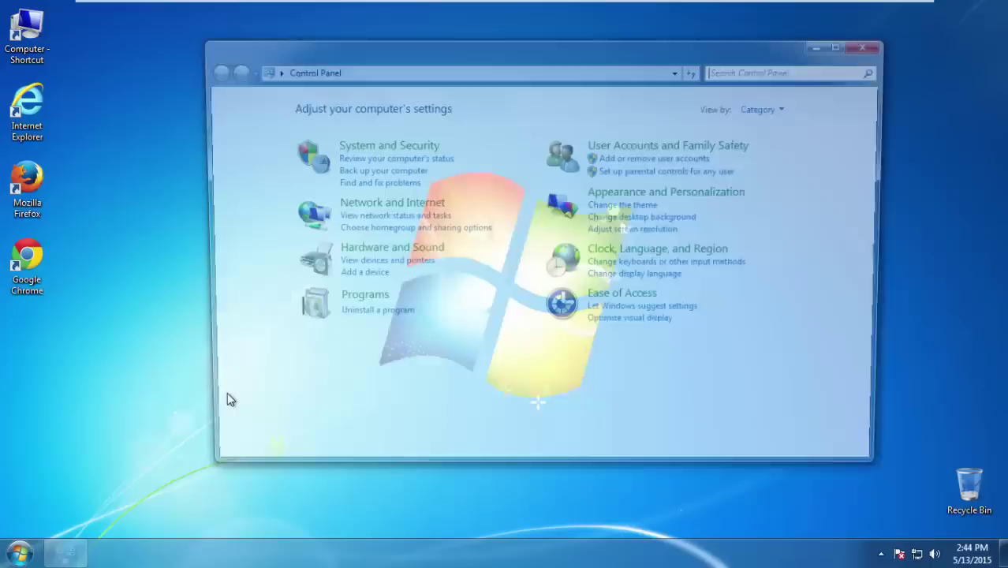
left_click(349, 317)
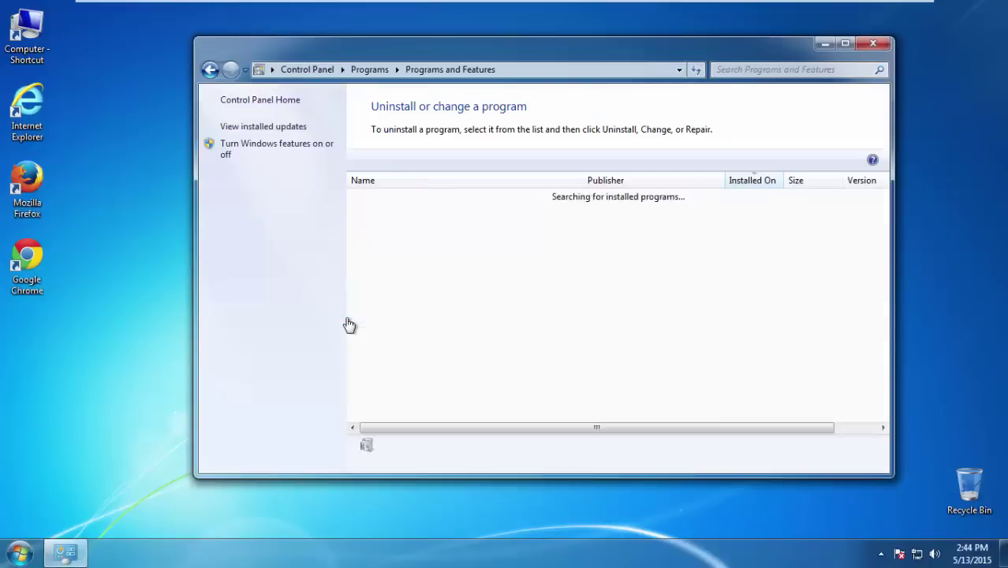
left_click(738, 186)
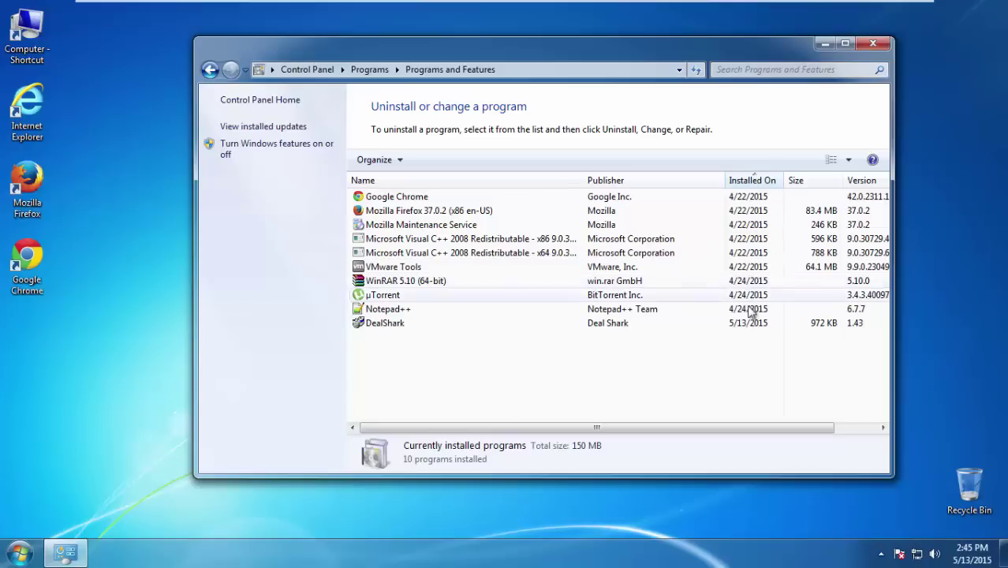
Uninstall DealShark, finish its uninstall wizard and close the installed programs window
left_click(394, 324)
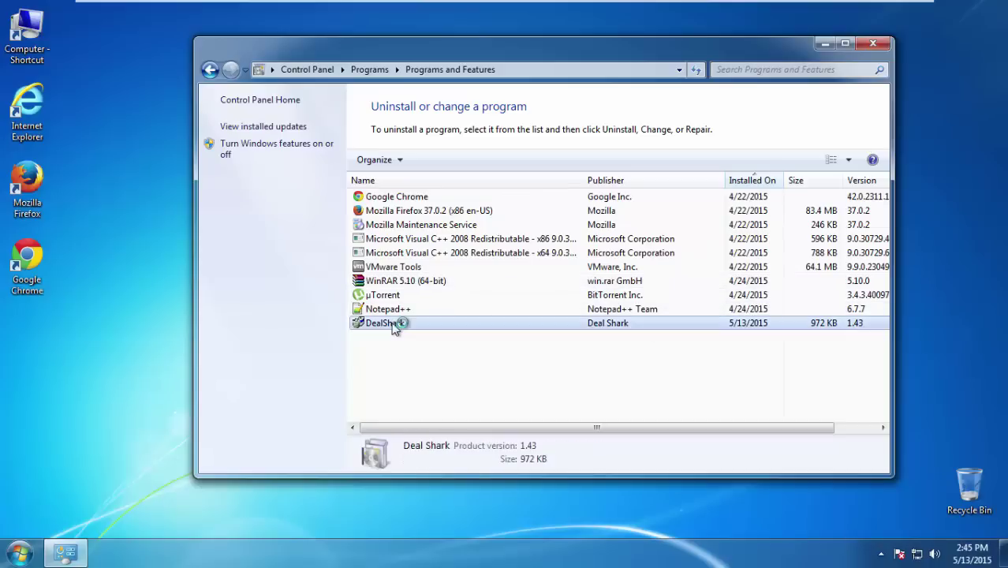
right_click(395, 326)
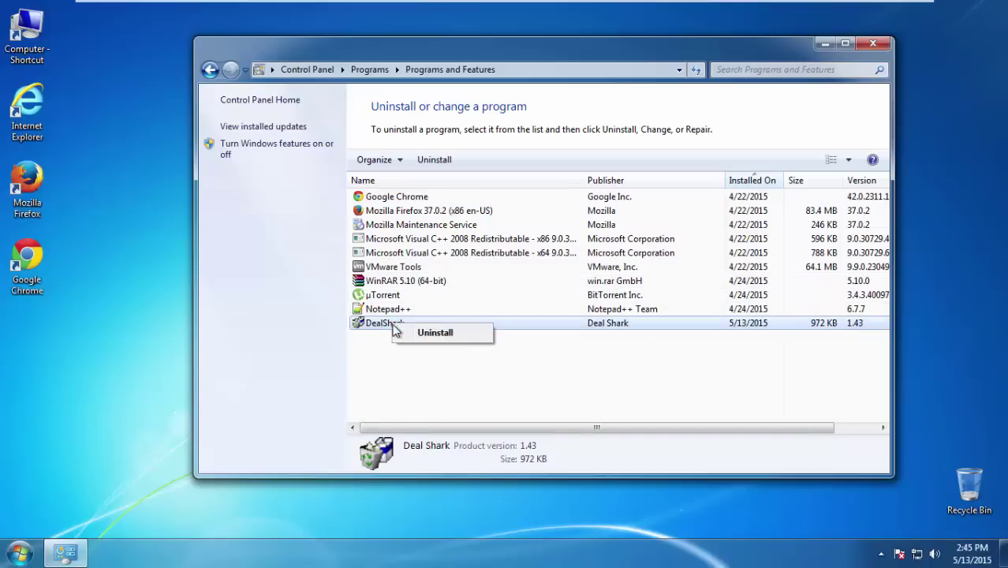
left_click(442, 333)
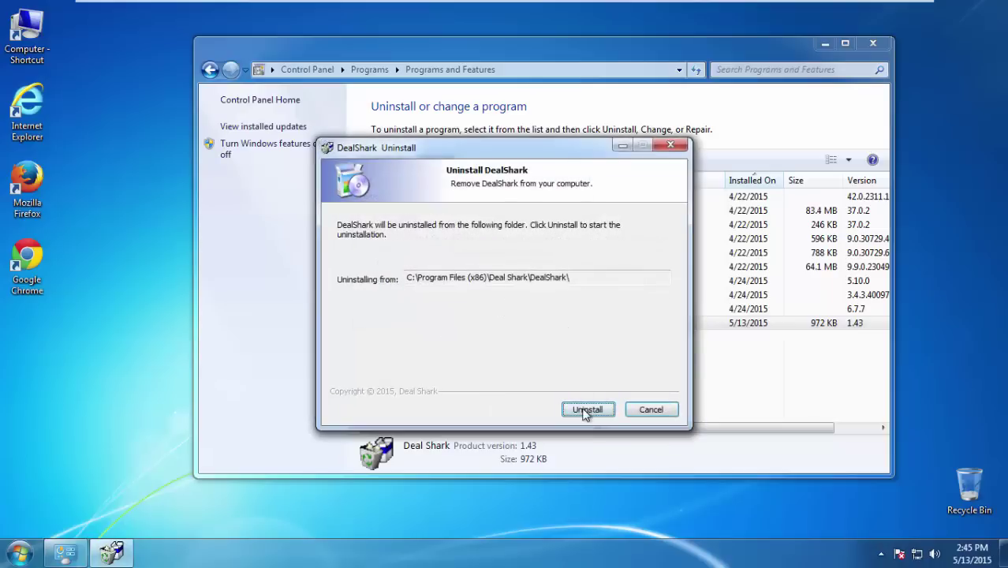
left_click(587, 410)
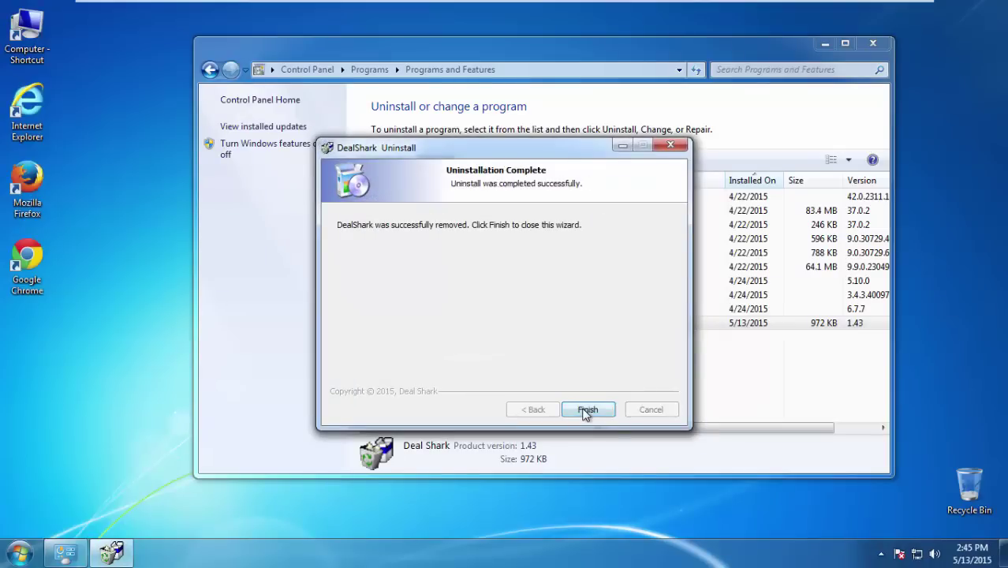
left_click(586, 410)
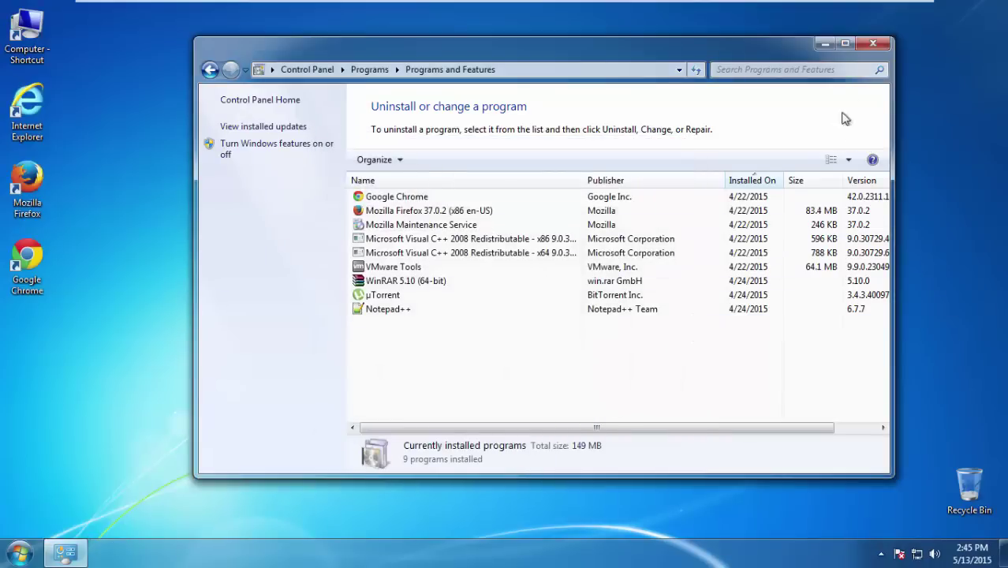
left_click(871, 46)
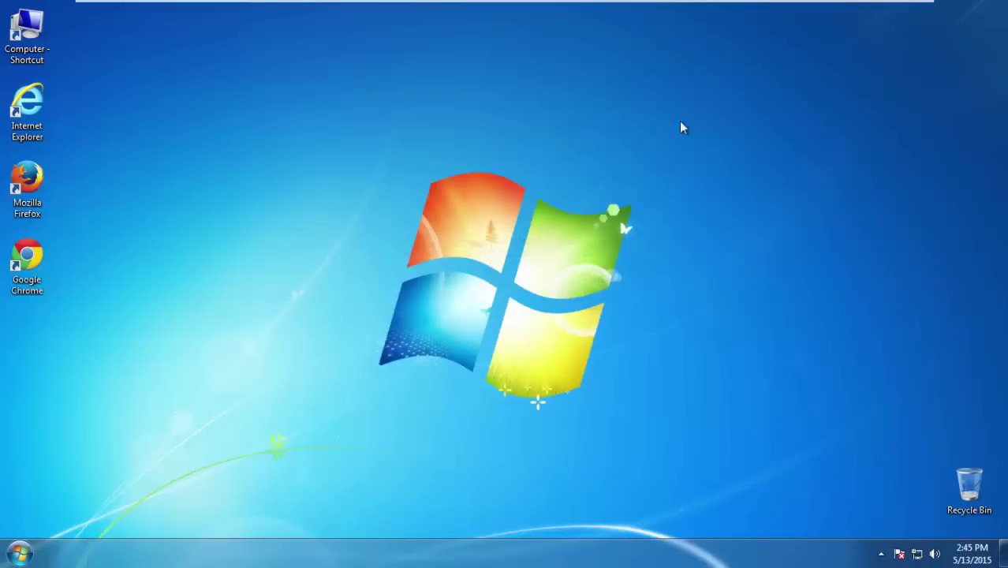
Restart the computer and boot Windows 7 in Safe Mode from the Advanced Boot Options
left_click(19, 552)
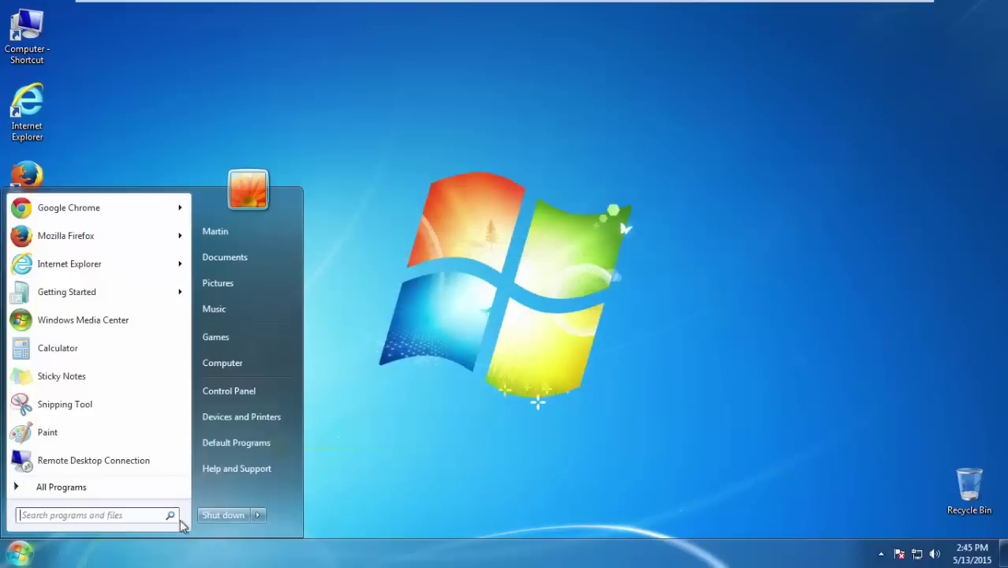
mouse_move(255, 516)
left_click(291, 498)
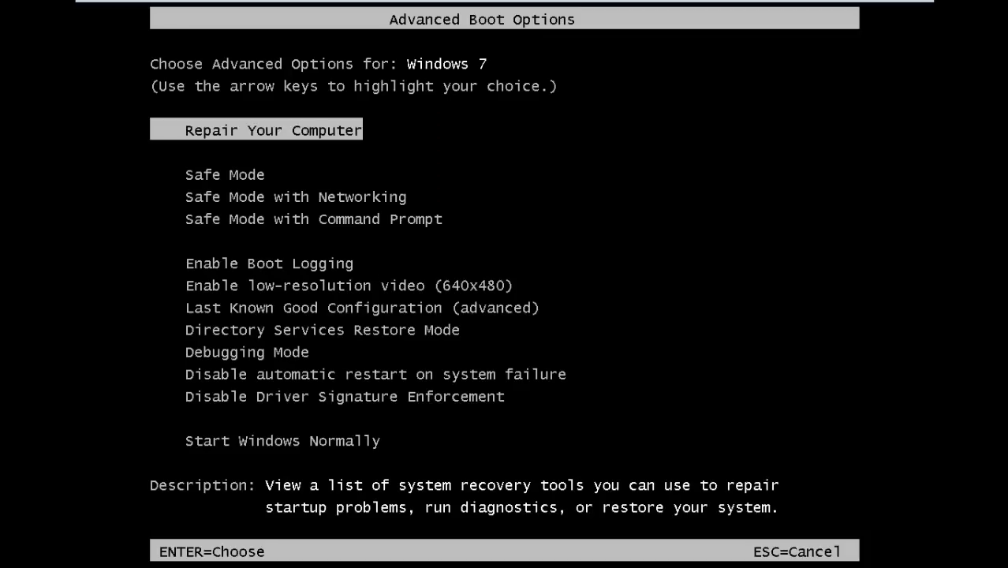
key("Down")
key("Return")
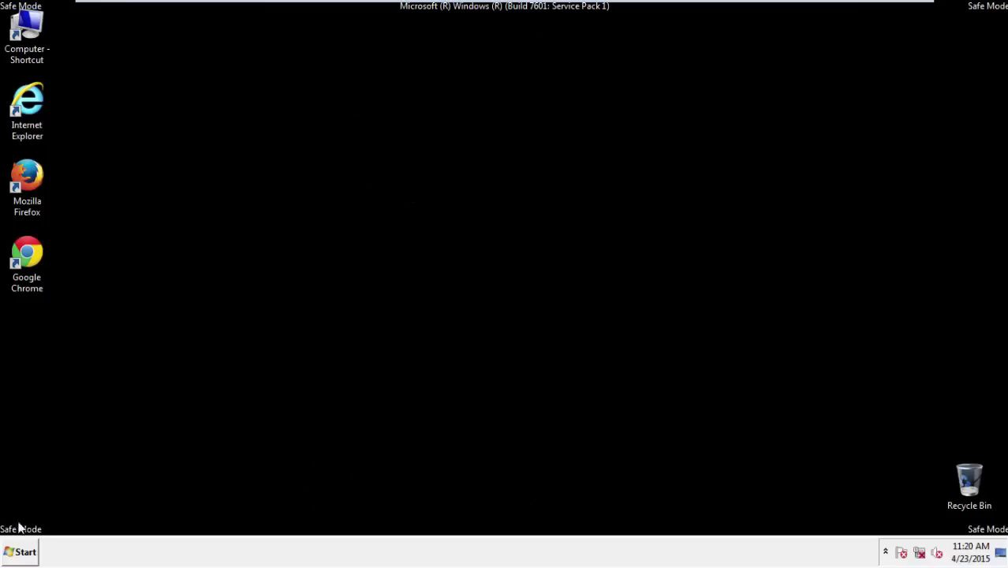
Search for regedit and launch the Registry Editor
left_click(18, 552)
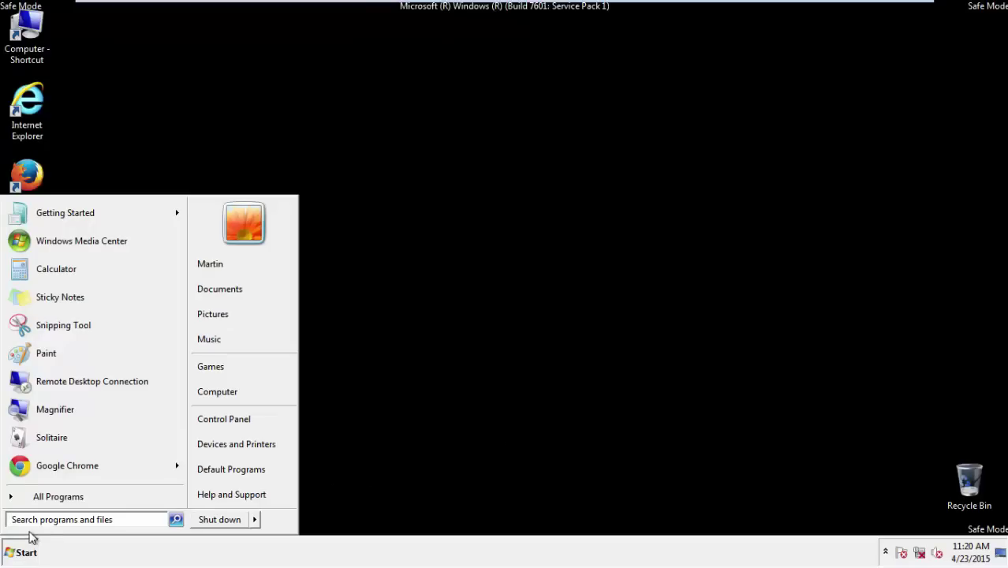
type("r")
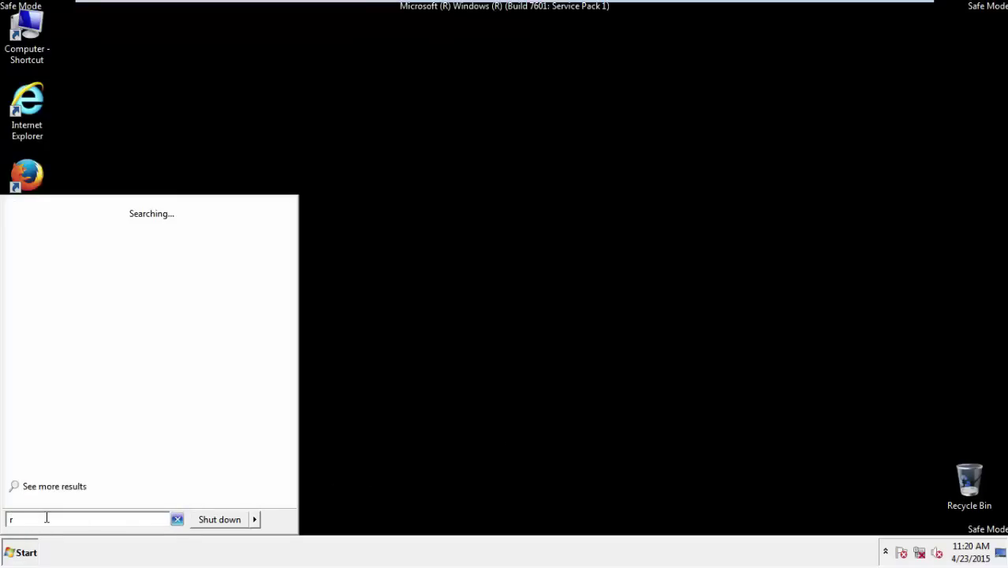
type("egedit")
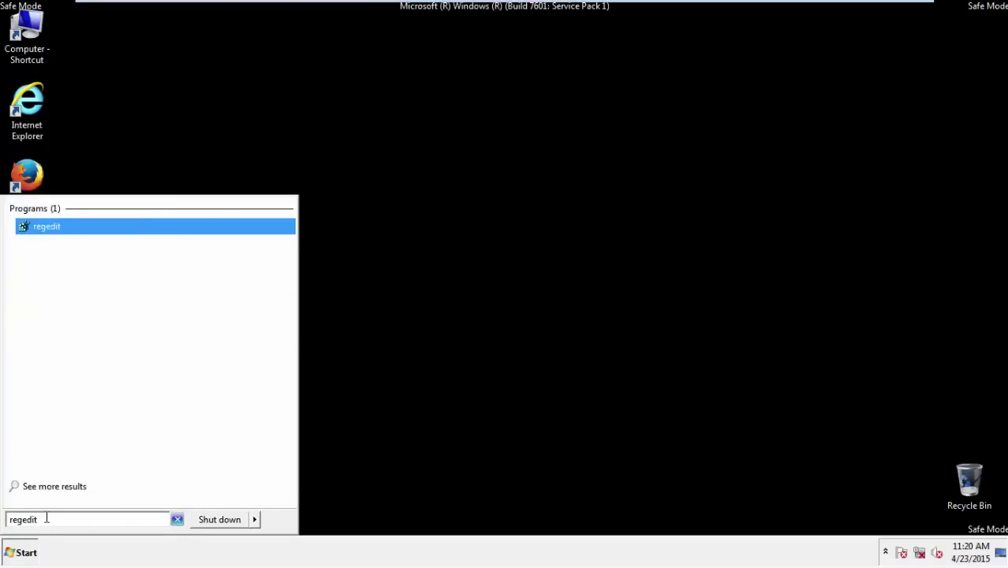
key("Return")
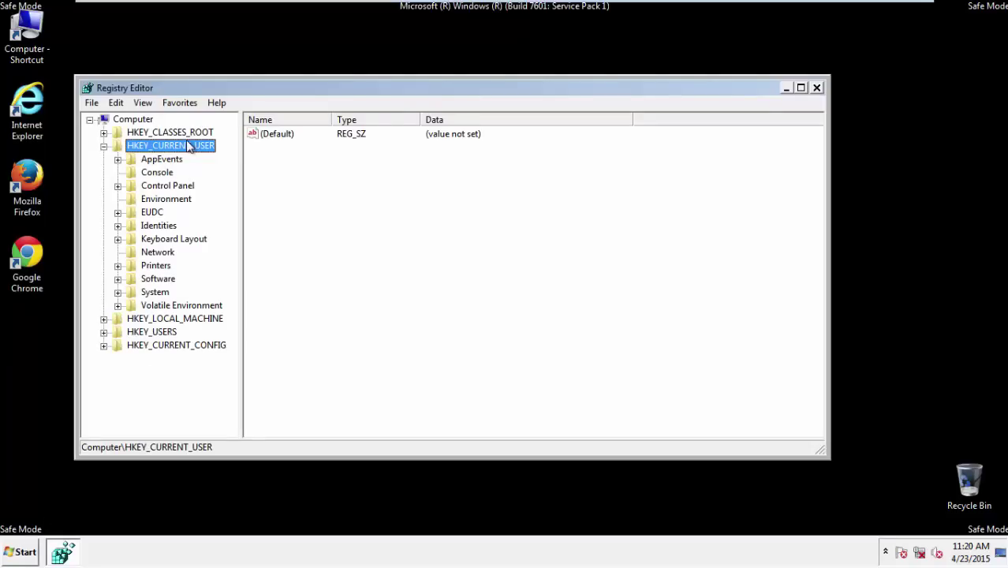
Open the registry key HKEY_CURRENT_USER\Software\Microsoft\Internet Explorer\Main
left_click(104, 146)
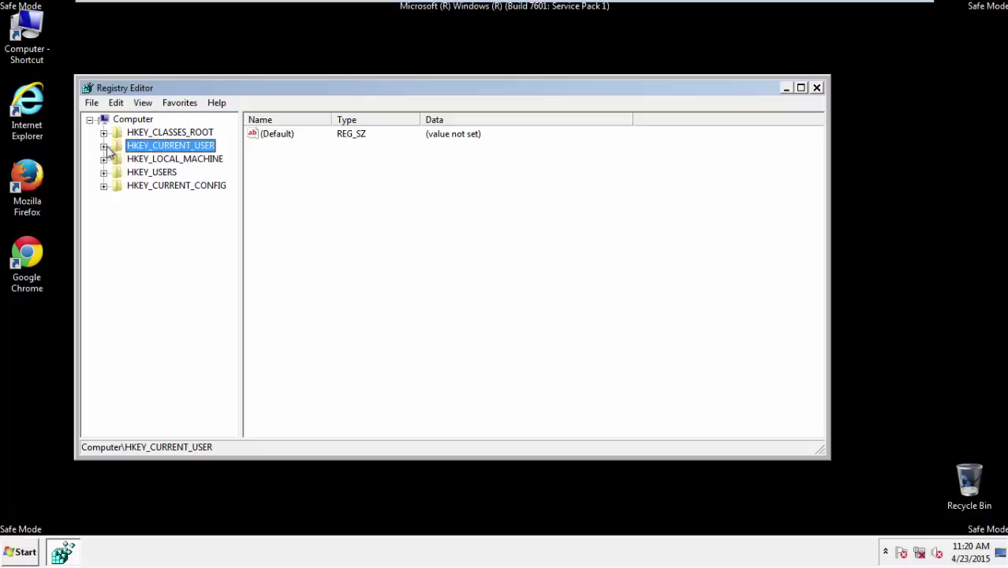
double_click(166, 148)
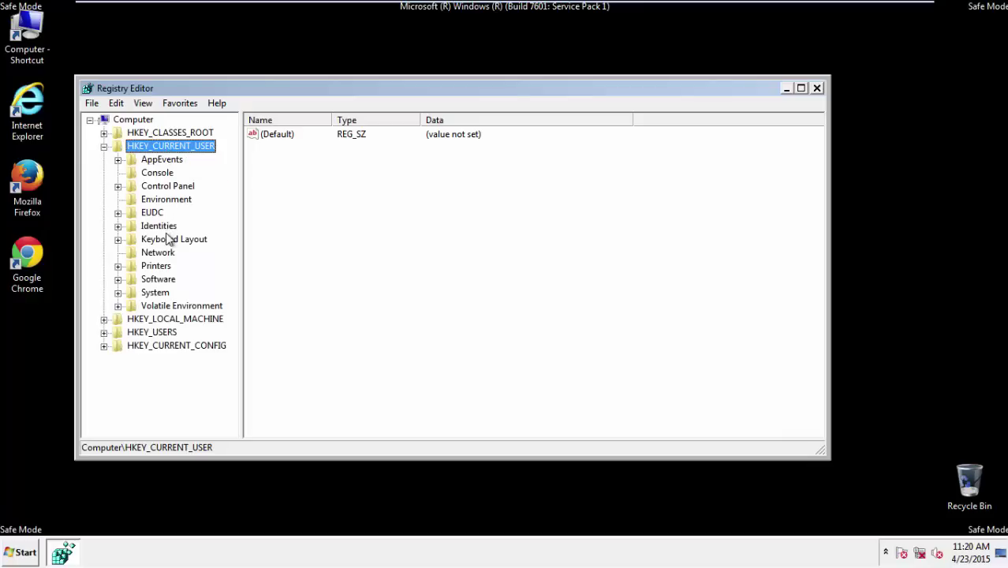
double_click(159, 280)
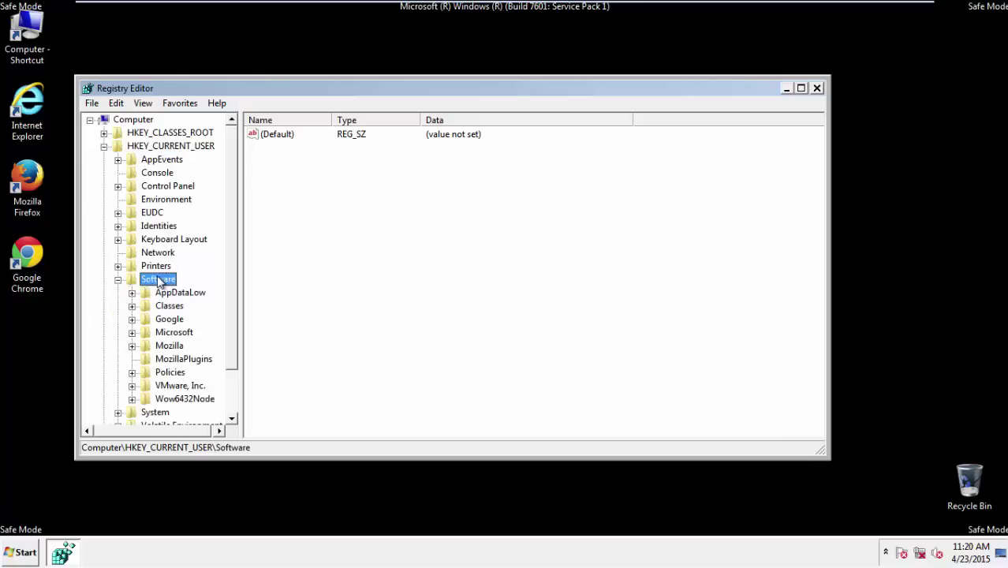
double_click(172, 333)
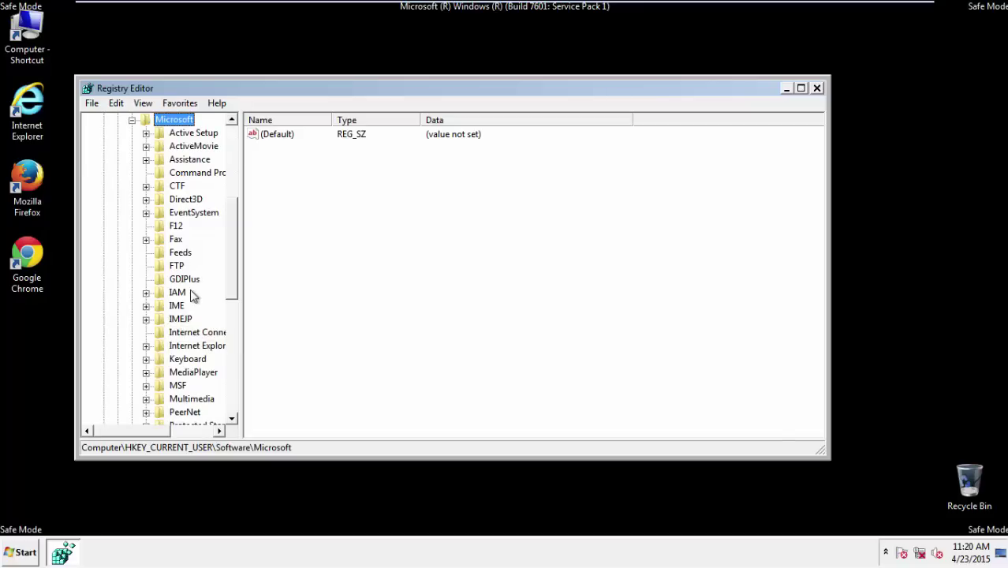
double_click(188, 350)
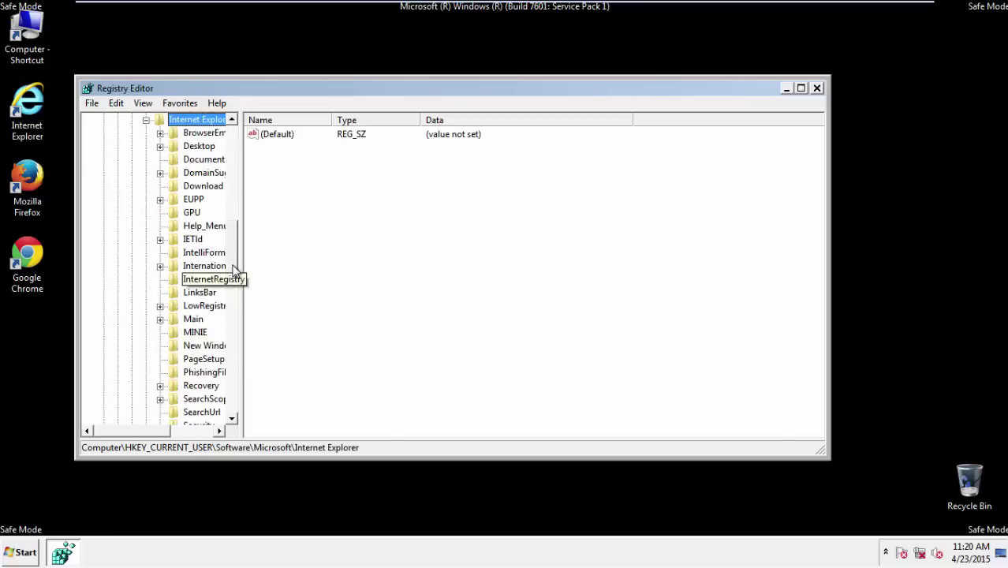
scroll(234, 270, "down", 2)
double_click(194, 240)
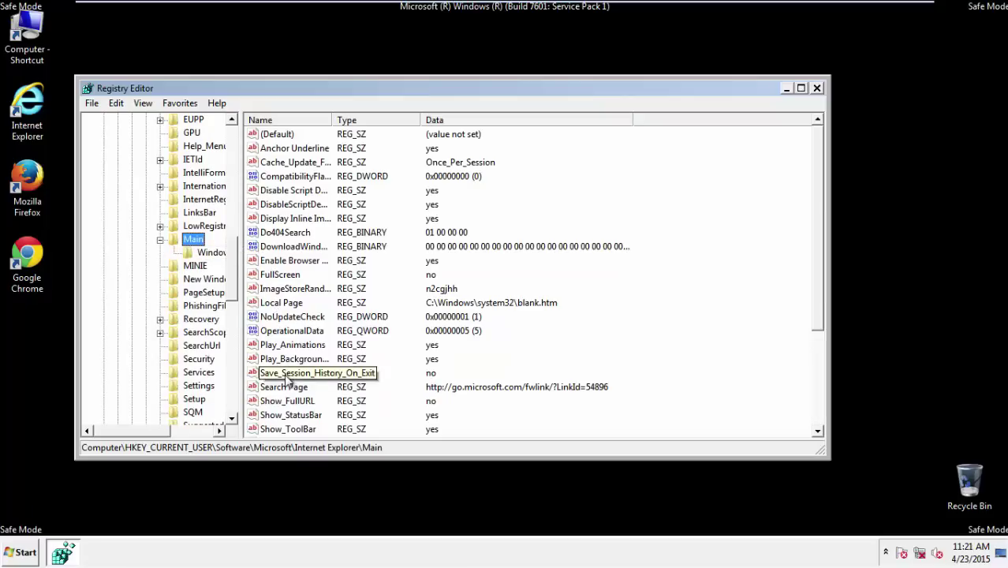
Delete the Start Page value from the Internet Explorer Main key and close the Registry Editor
scroll(286, 379, "down", 3)
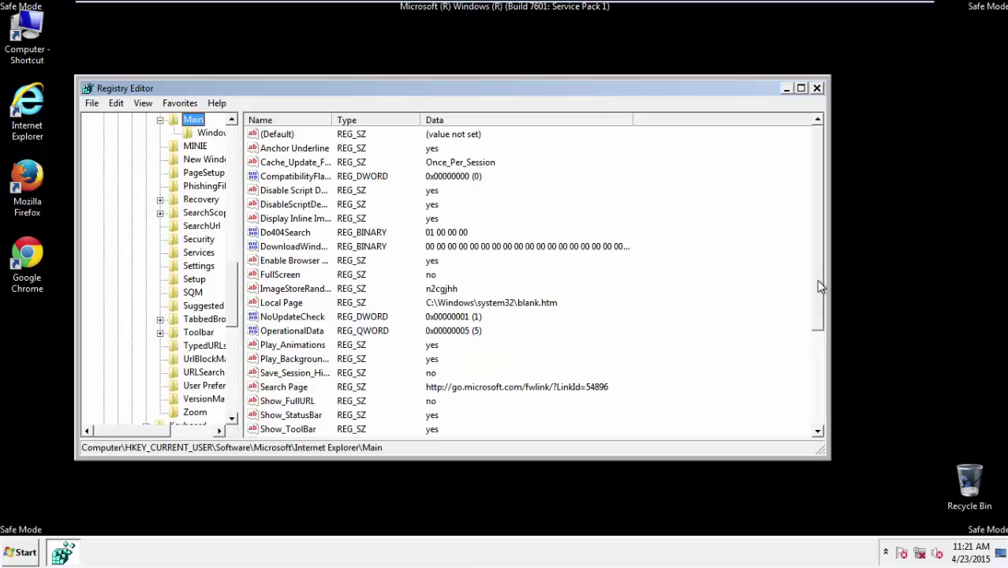
left_click_drag(820, 287, 813, 382)
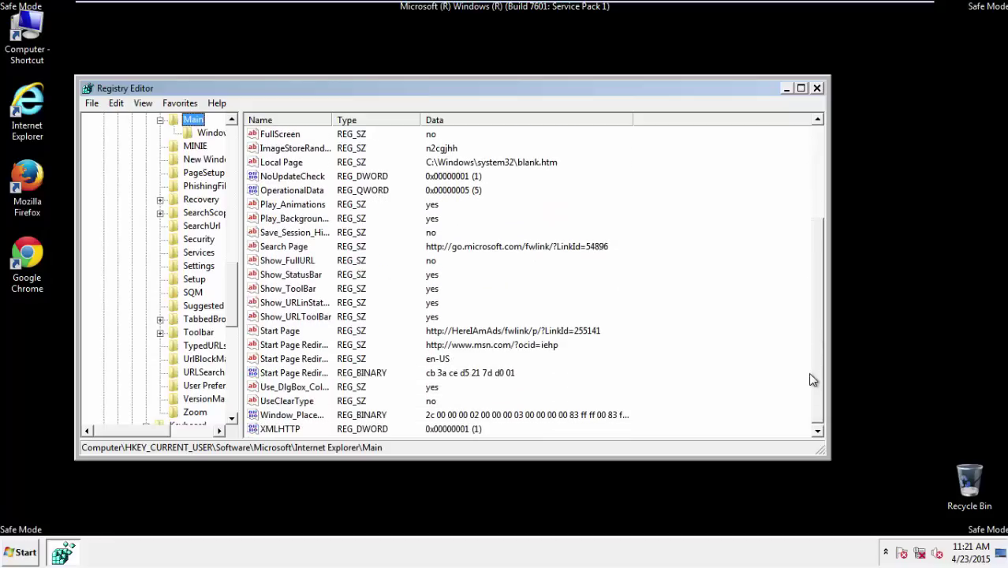
left_click(290, 331)
right_click(267, 335)
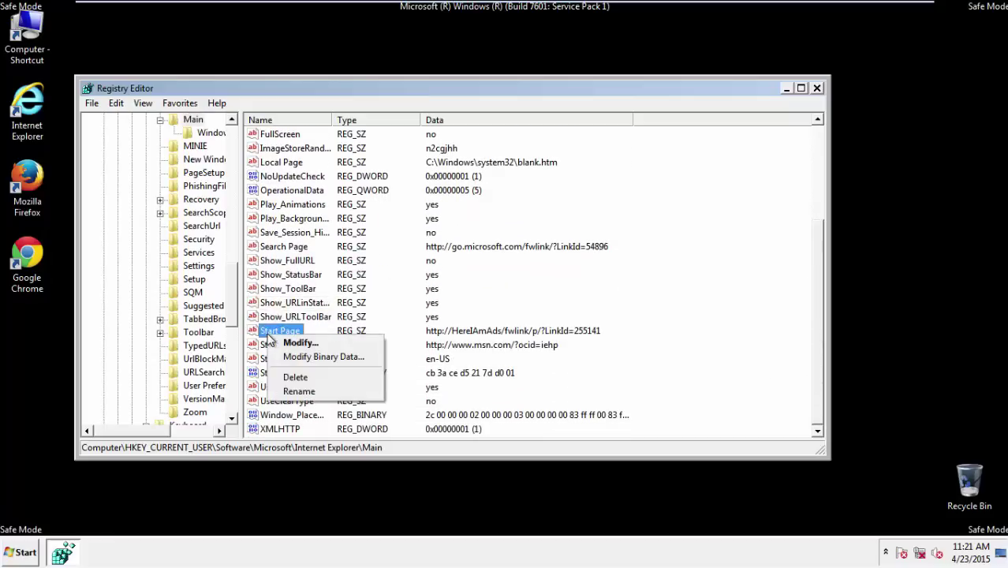
left_click(292, 377)
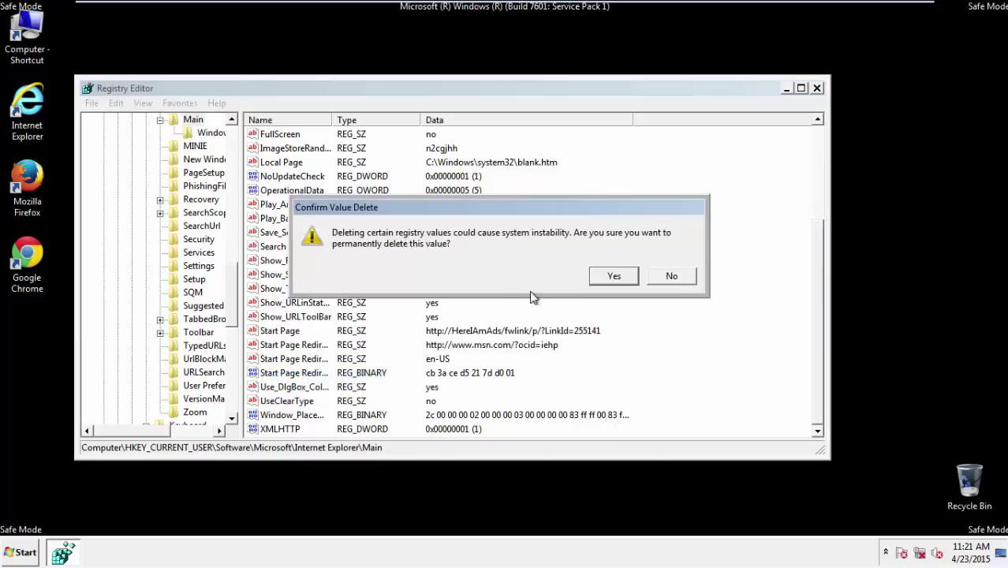
left_click(609, 275)
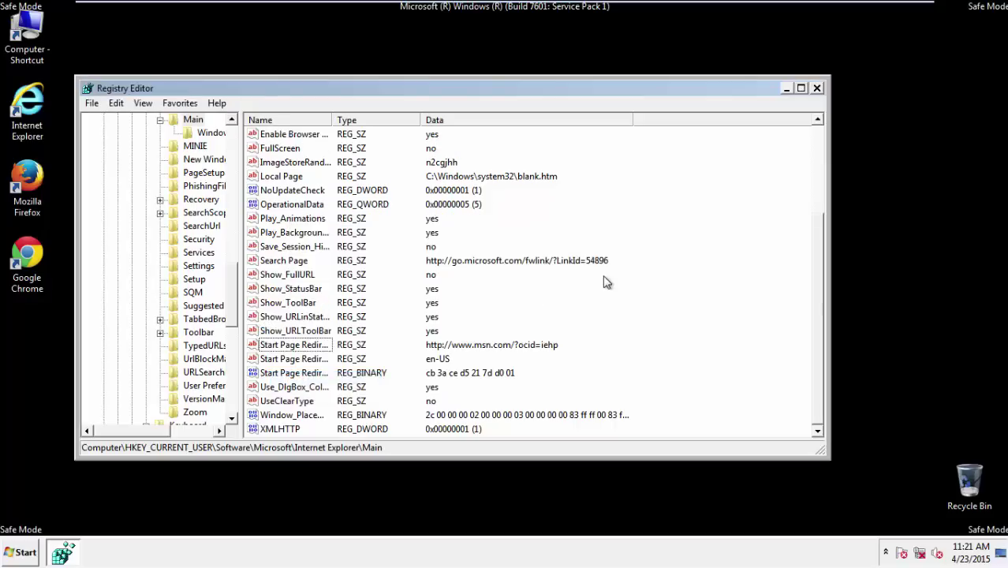
left_click(816, 89)
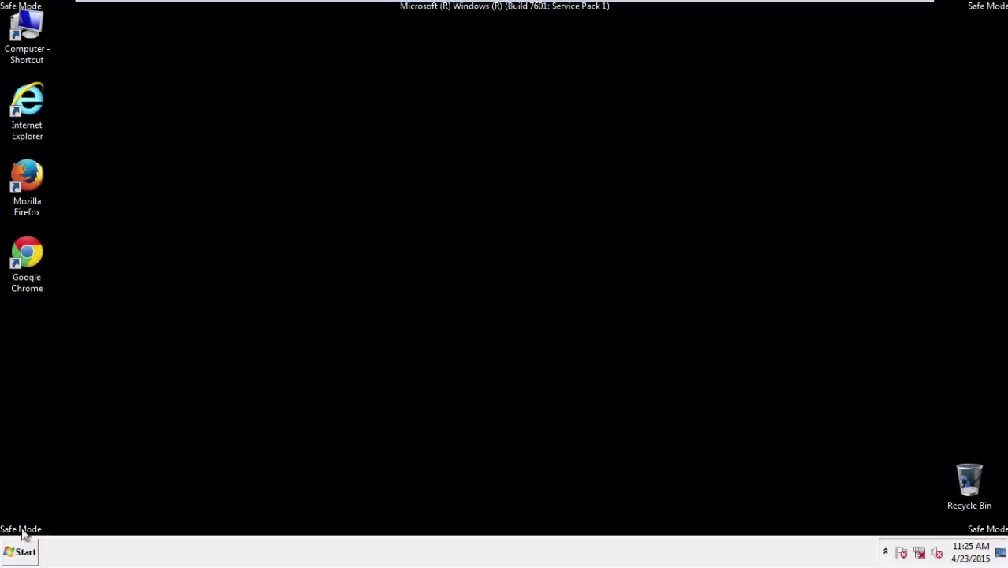
Launch Mozilla Firefox and decline making it the default browser
double_click(35, 184)
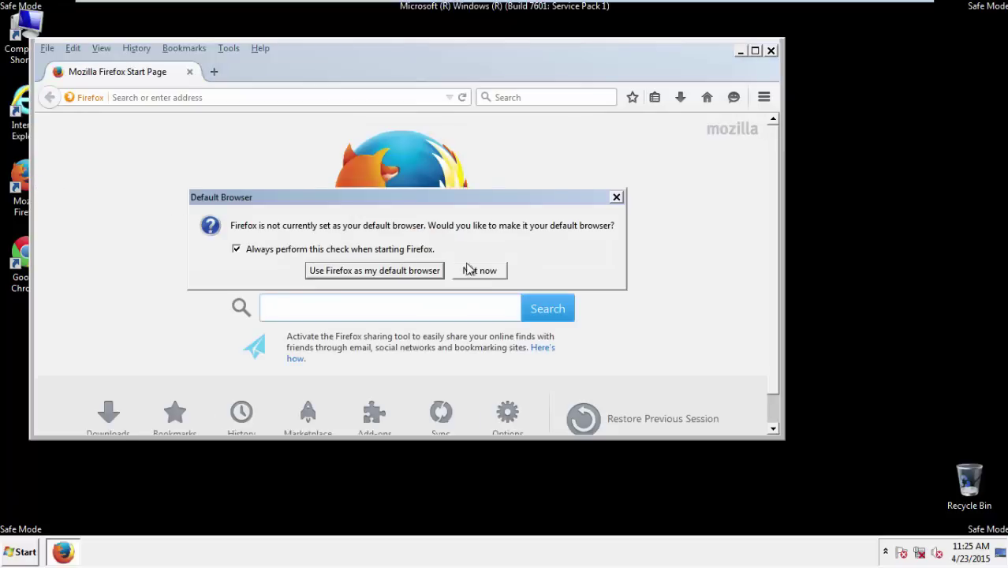
left_click(494, 273)
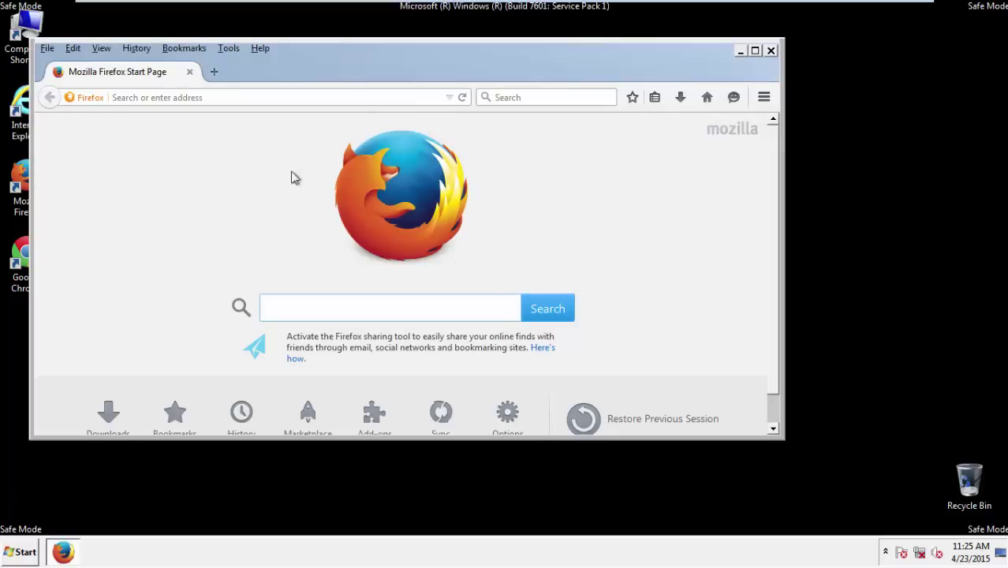
Turn the Firefox menu bar off and back on
right_click(308, 61)
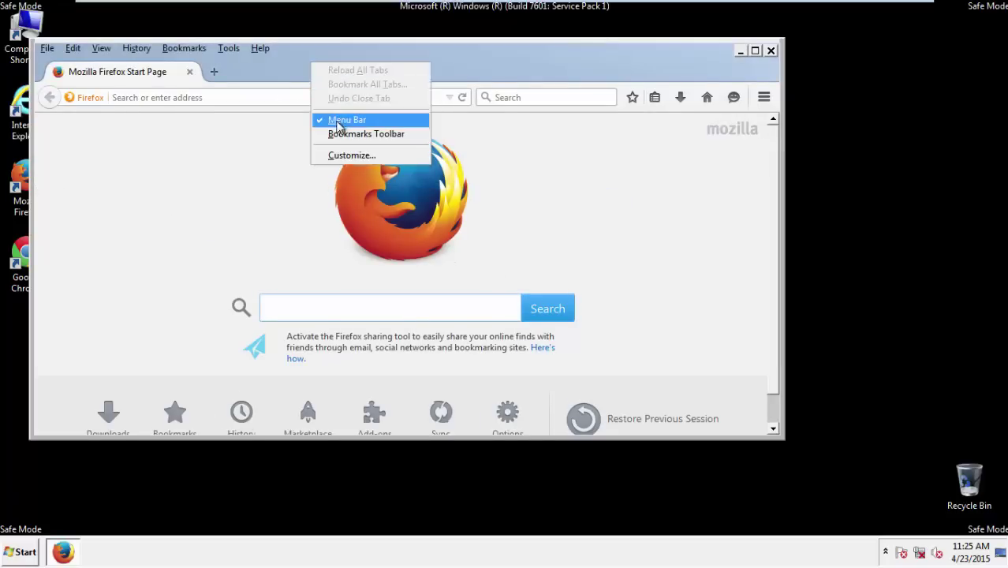
left_click(337, 121)
right_click(315, 63)
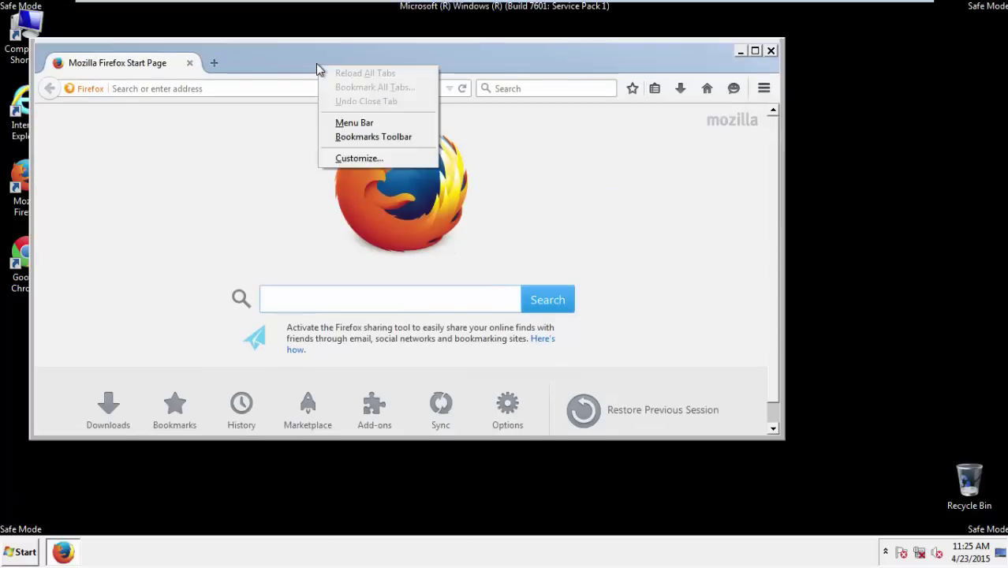
left_click(354, 123)
Clear all Firefox history for the time range Everything, with Offline Website Data and Site Preferences included
left_click(145, 53)
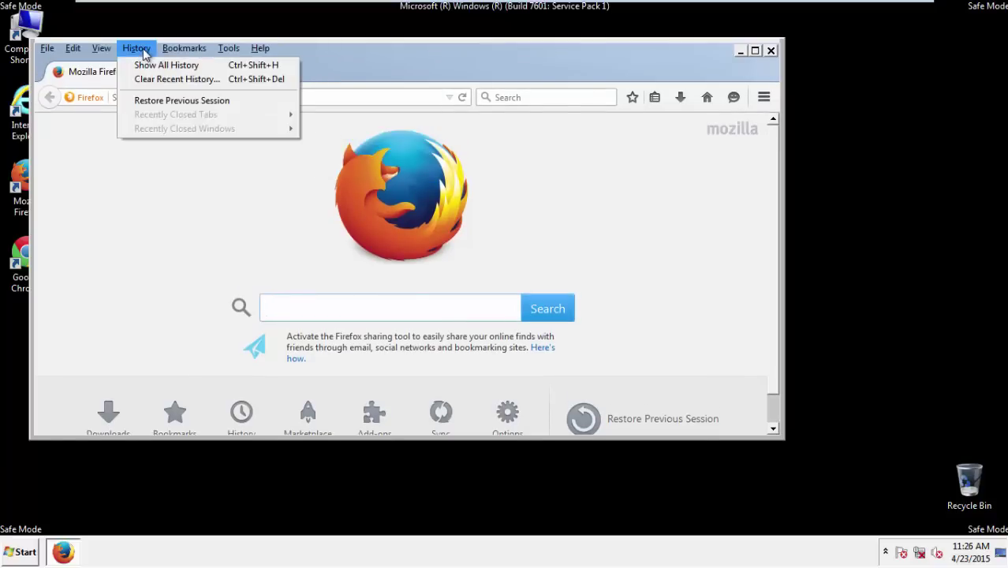
left_click(152, 80)
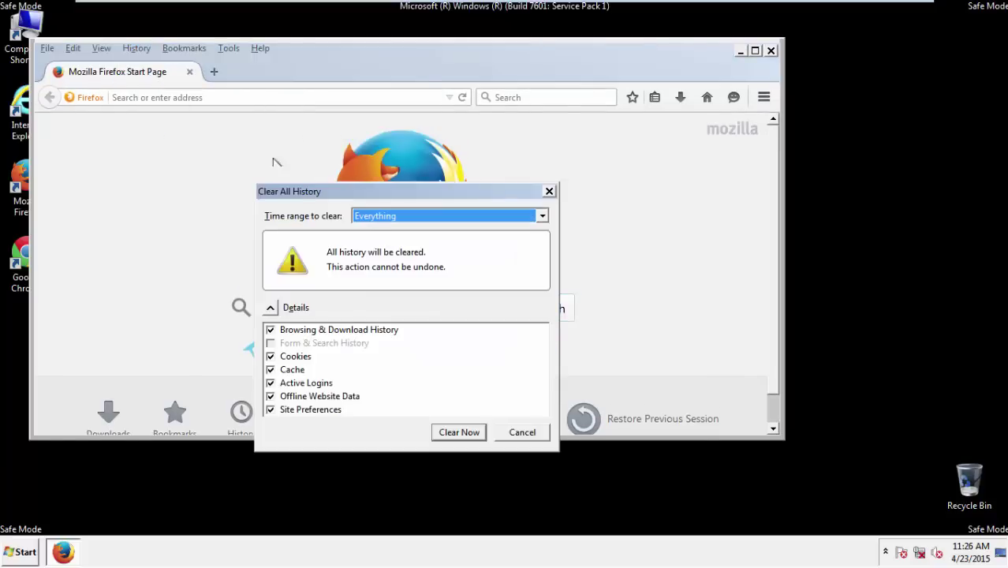
left_click(360, 217)
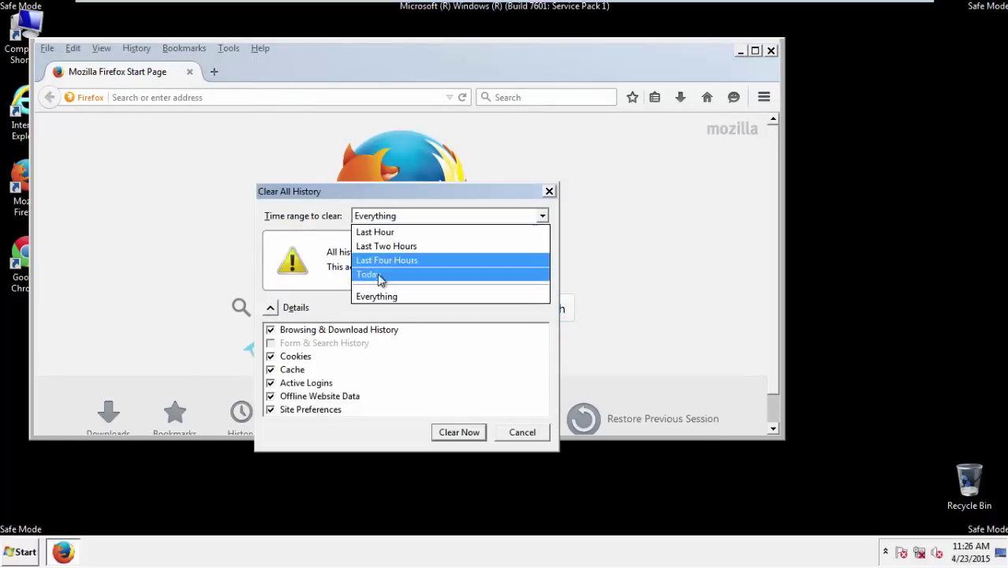
left_click(382, 295)
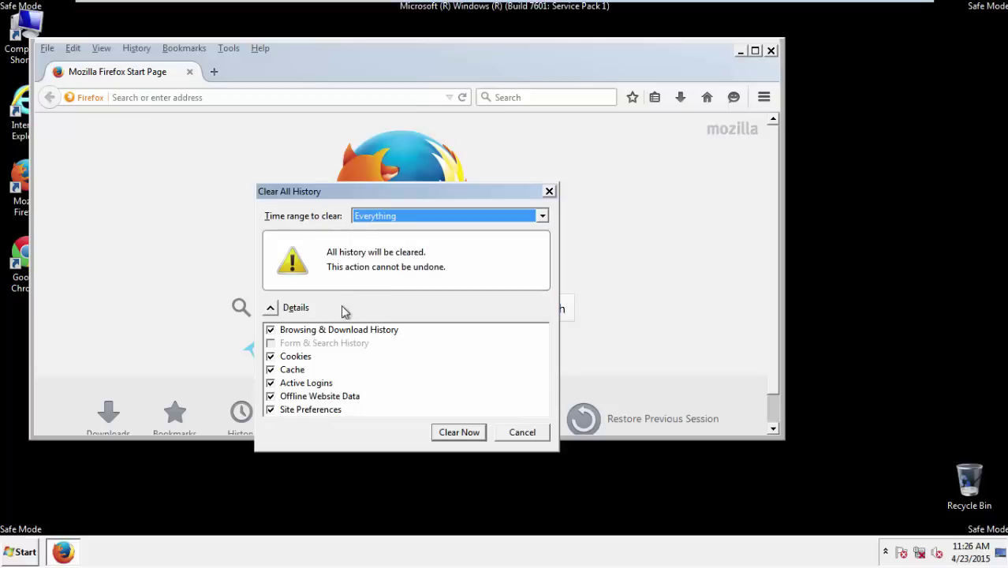
left_click(270, 396)
left_click(270, 396)
left_click(271, 410)
left_click(271, 411)
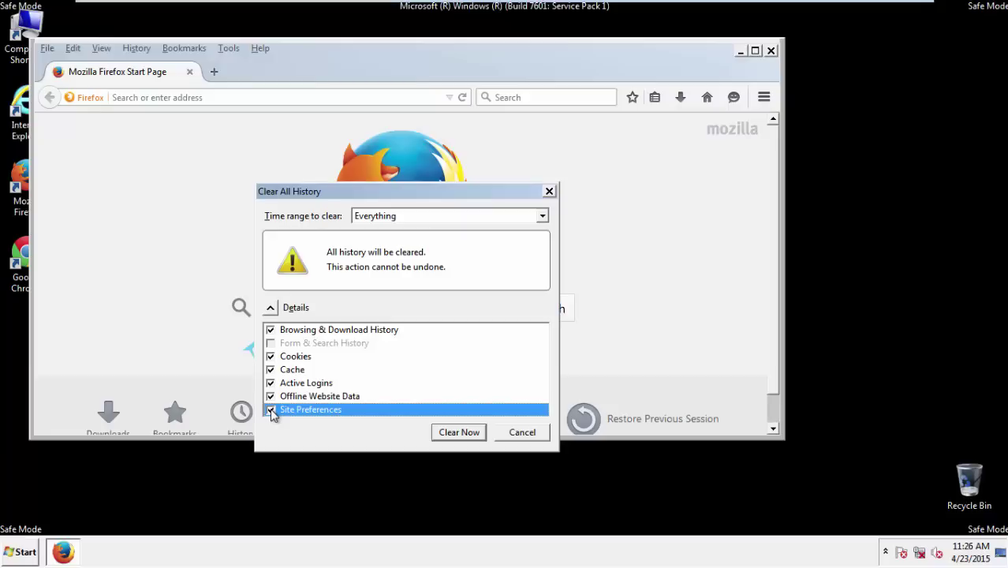
left_click(456, 434)
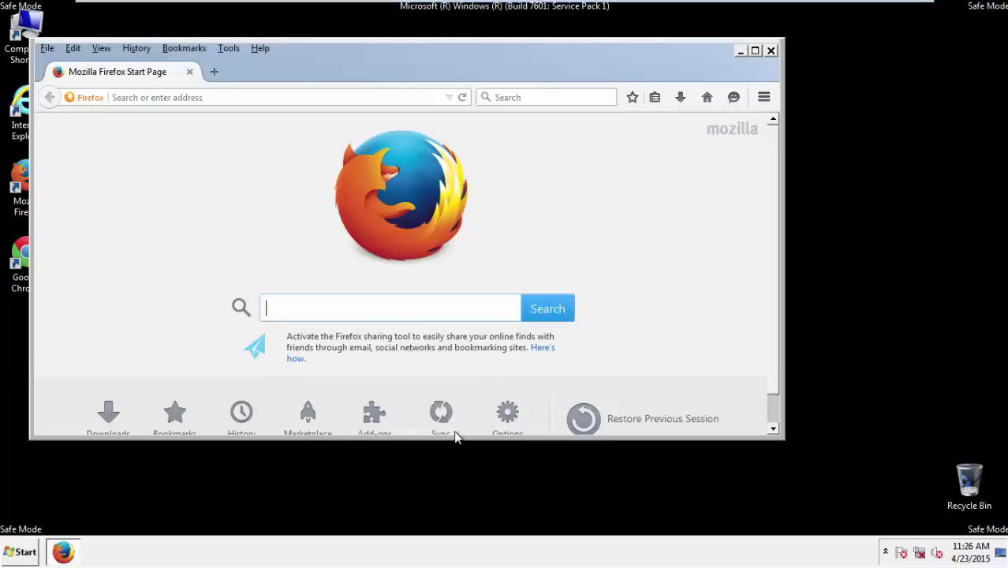
Refresh Firefox to its defaults from the Troubleshooting Information page, finish the import wizard and close the browser
left_click(260, 48)
left_click(291, 119)
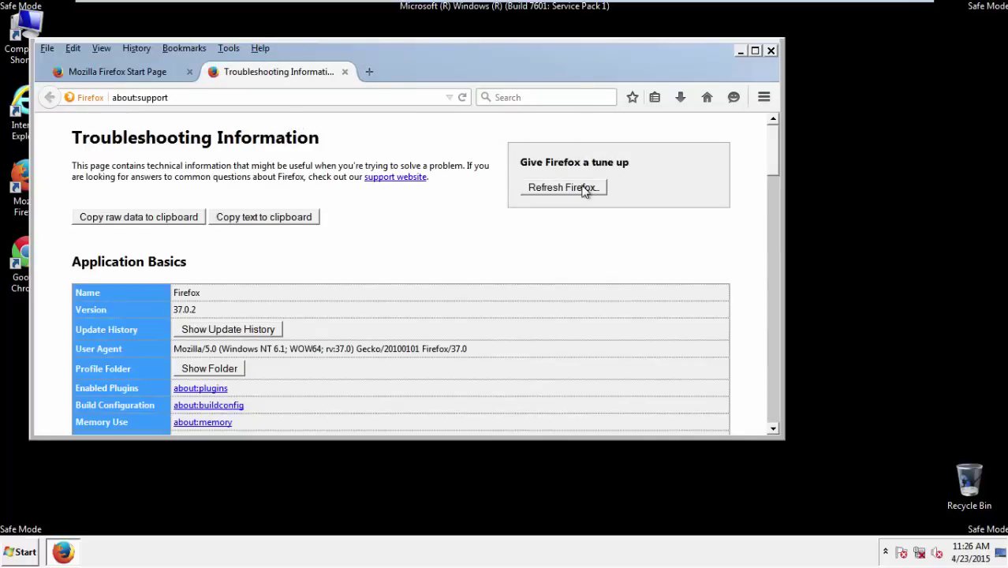
left_click(584, 190)
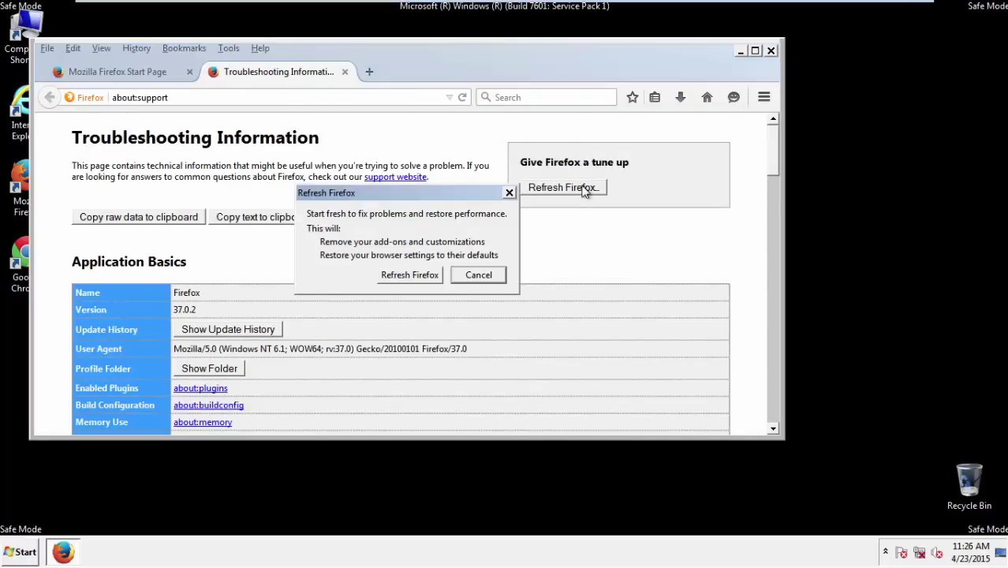
left_click(410, 275)
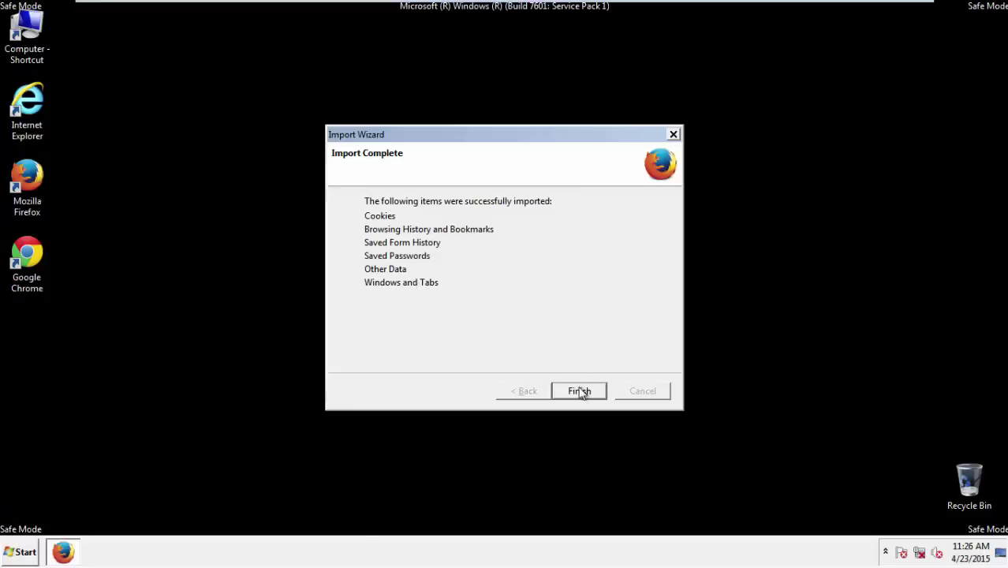
left_click(579, 391)
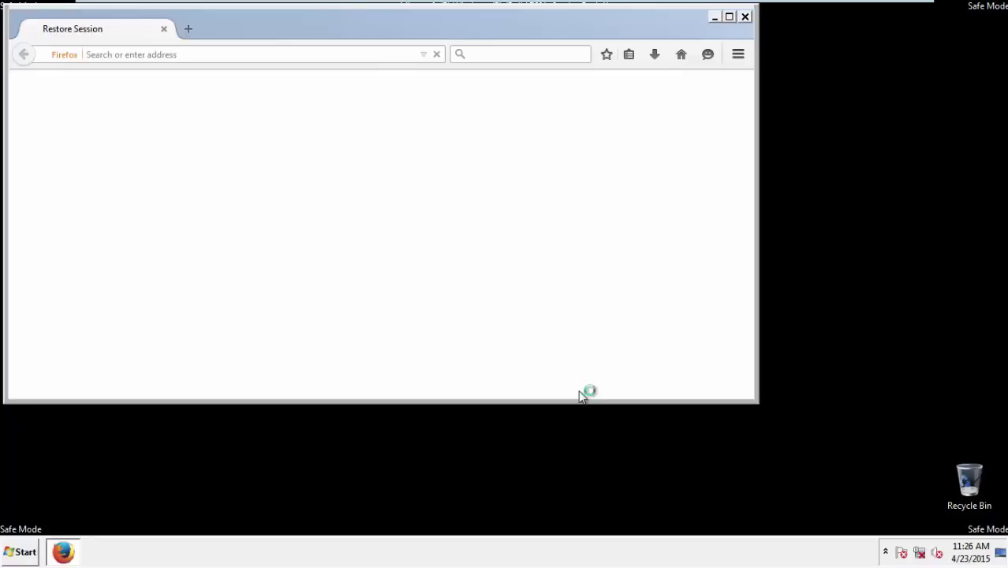
left_click(454, 235)
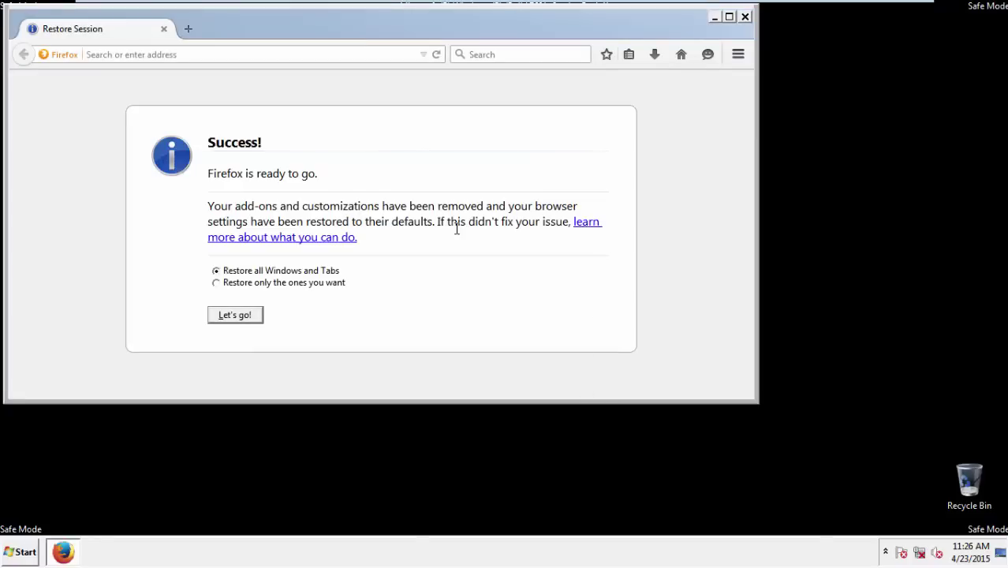
left_click(744, 16)
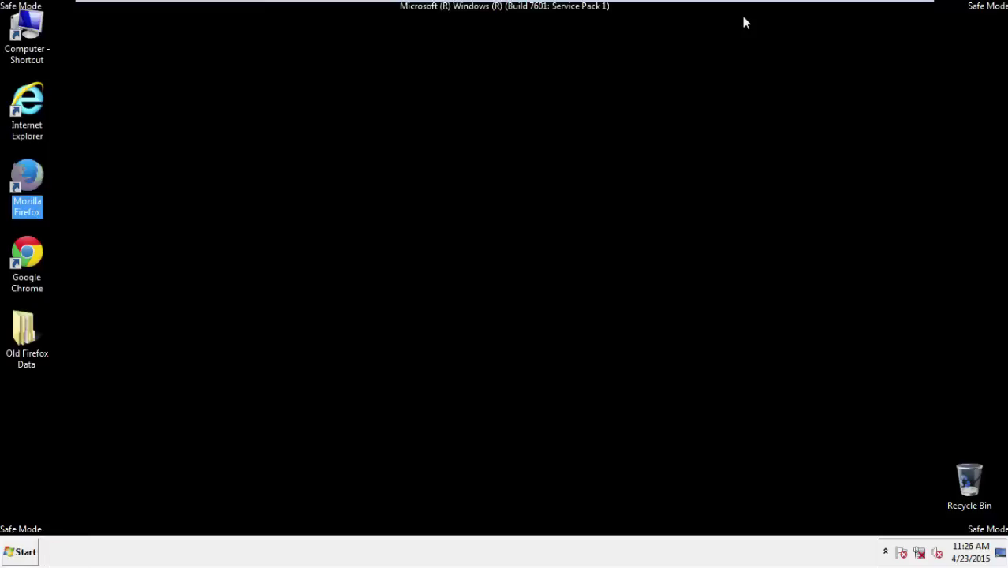
Launch Google Chrome and stop it from asking to become the default browser
left_click(24, 251)
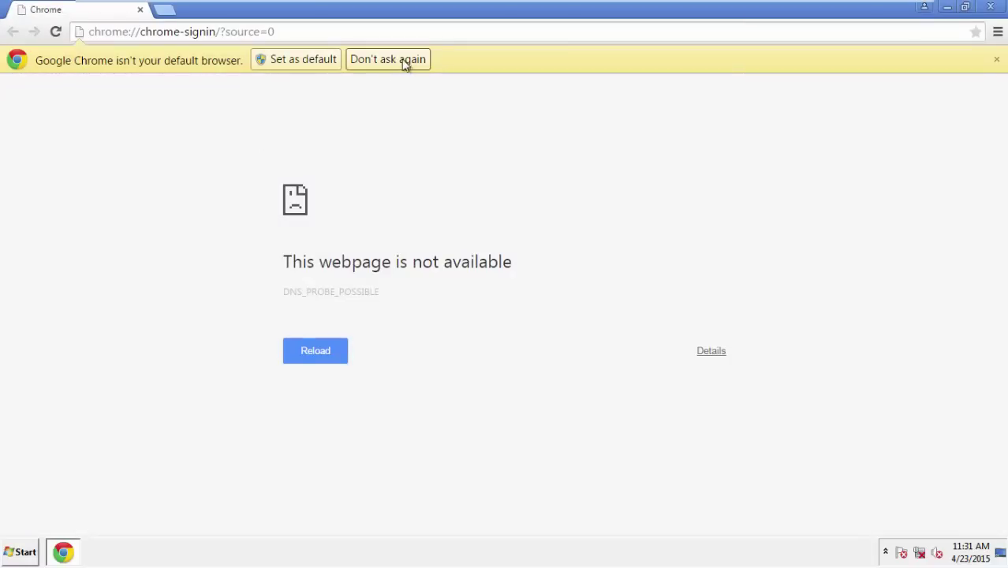
left_click(387, 59)
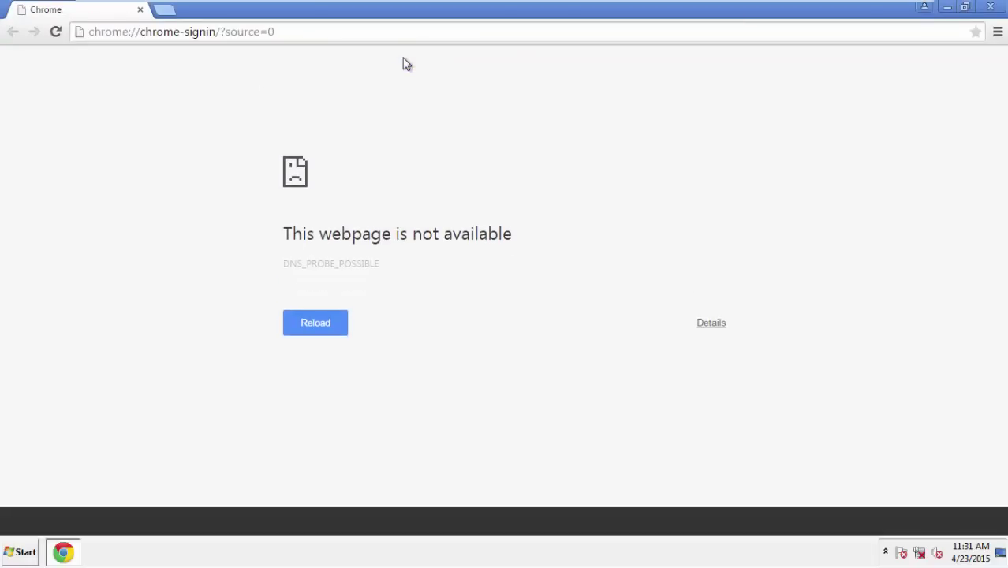
Clear Chrome's browsing data from the beginning of time, adding Autofill form data and Hosted app data to the selected items
left_click(998, 34)
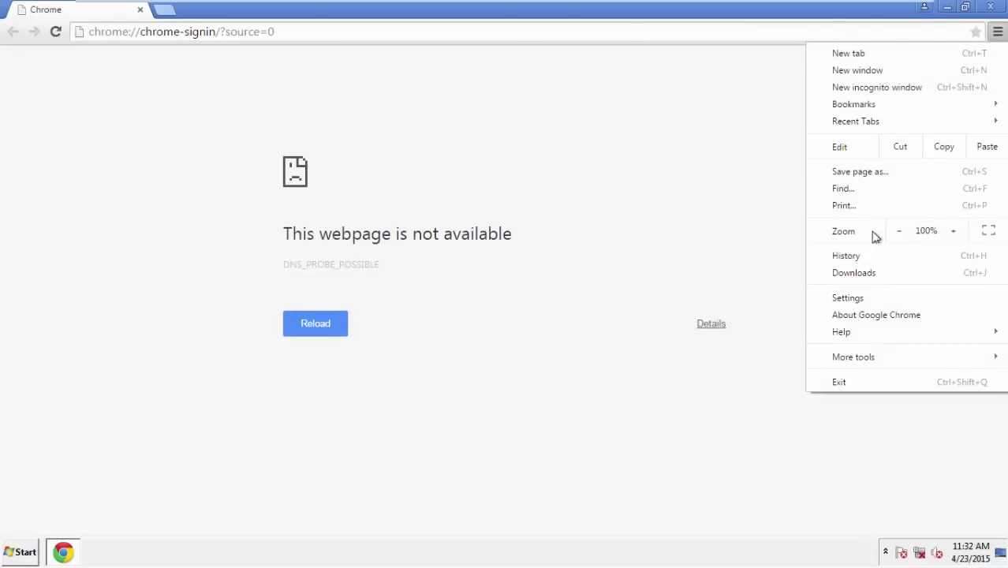
left_click(854, 298)
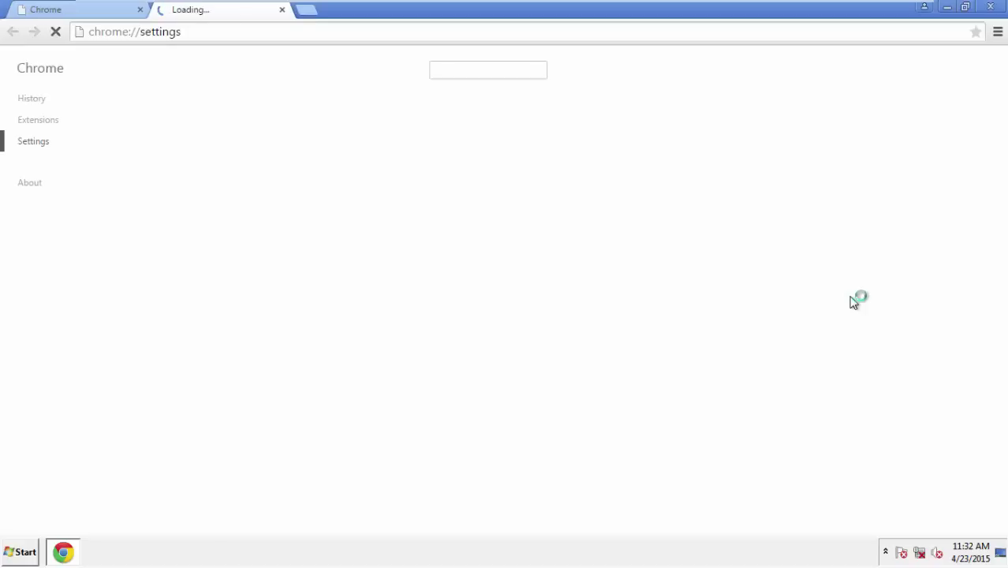
left_click(33, 99)
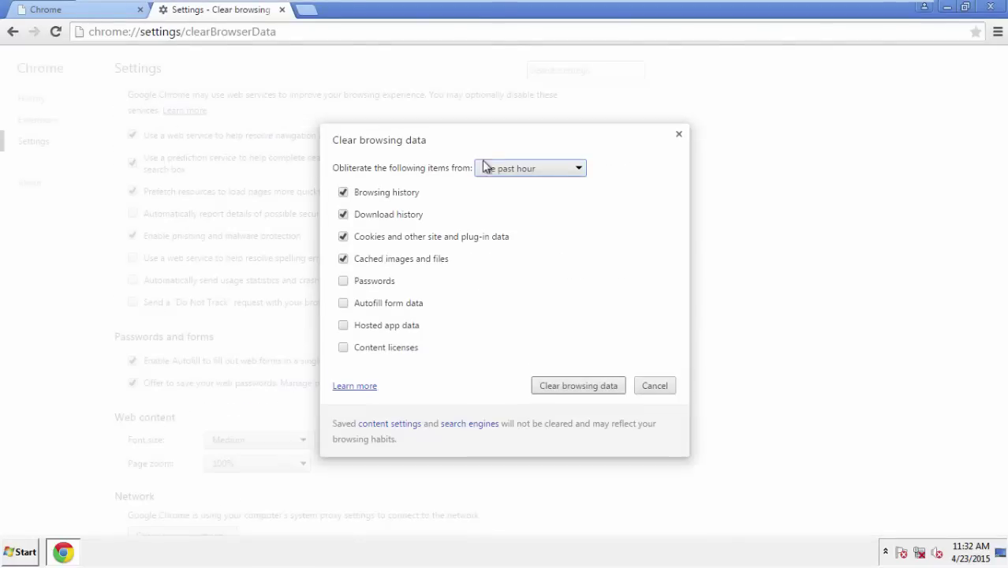
left_click(506, 168)
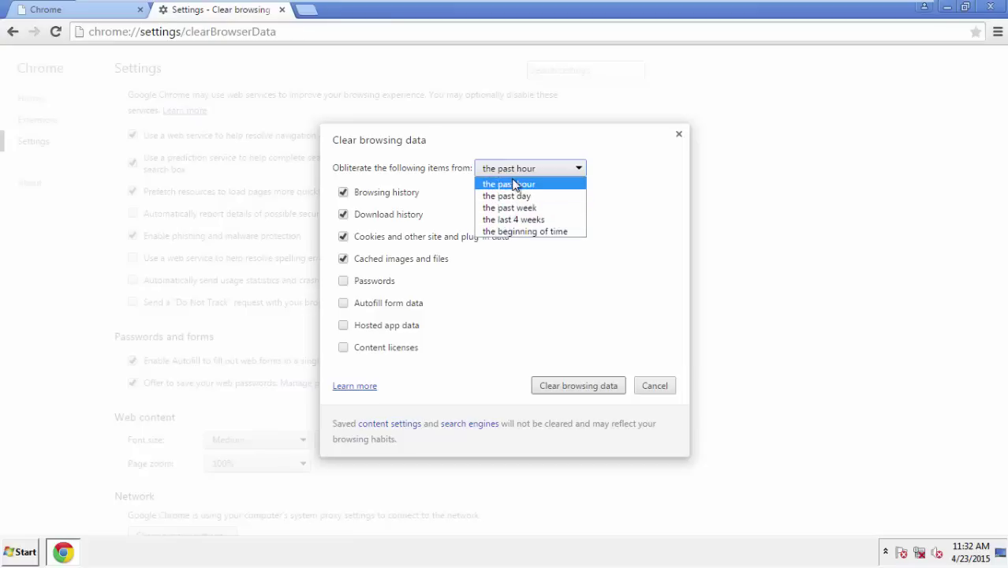
left_click(504, 234)
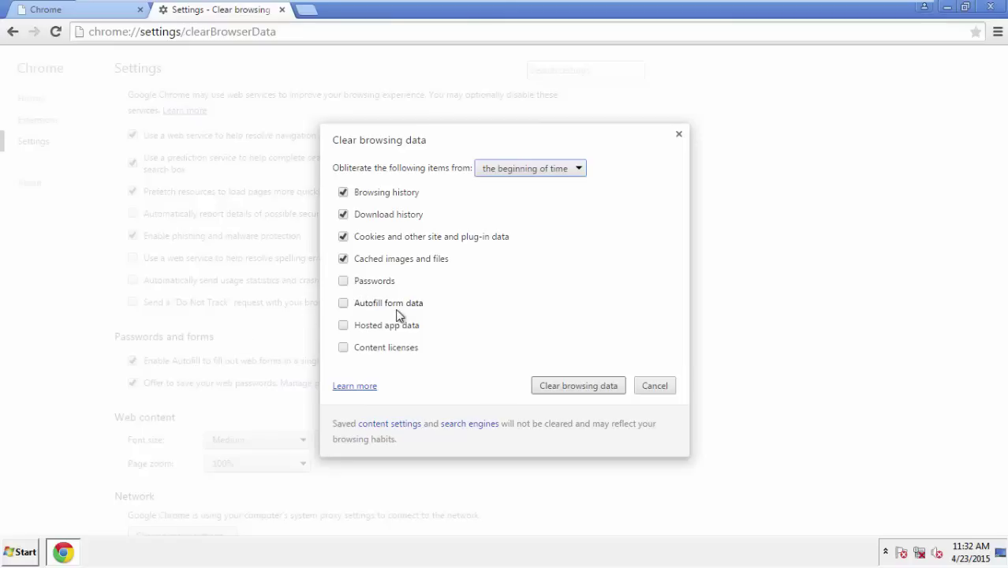
left_click(350, 307)
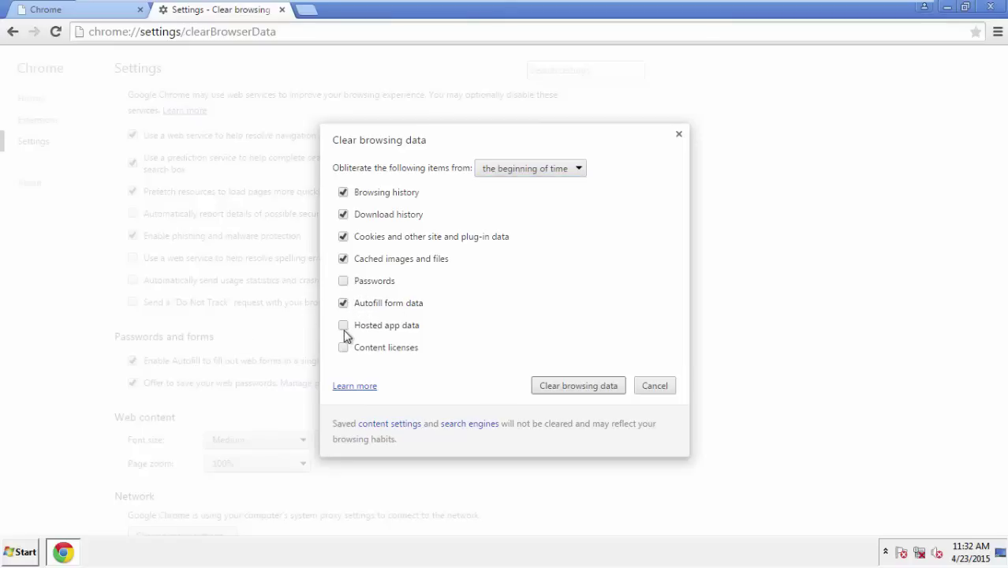
left_click(345, 328)
left_click(578, 386)
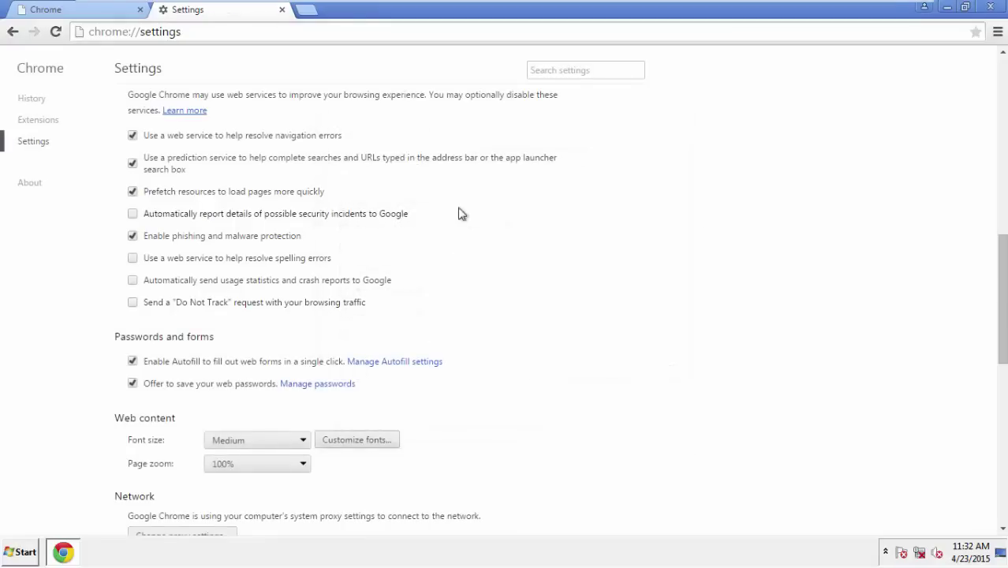
Reset Chrome's settings to their original defaults and close the browser
left_click_drag(1003, 251, 997, 435)
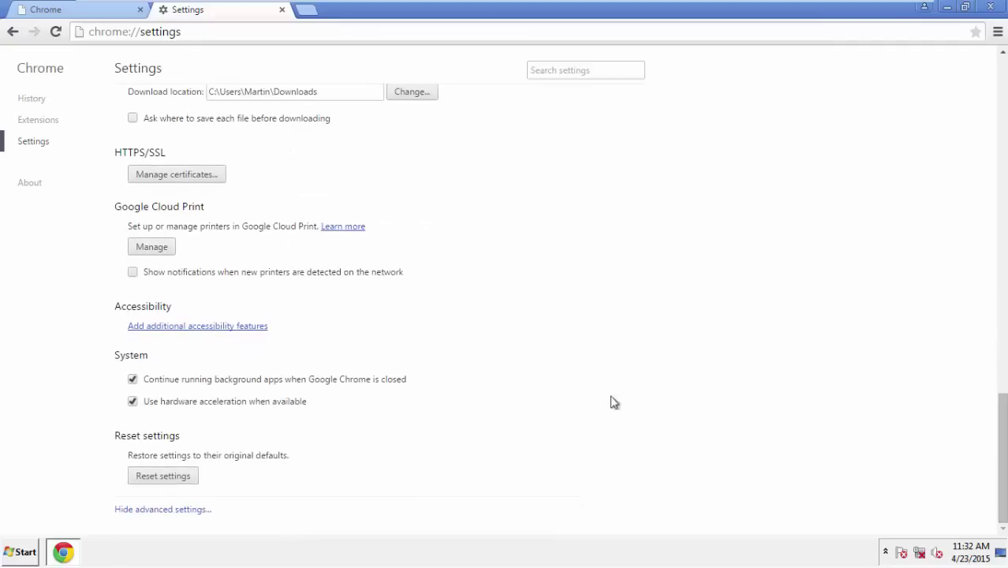
left_click(191, 479)
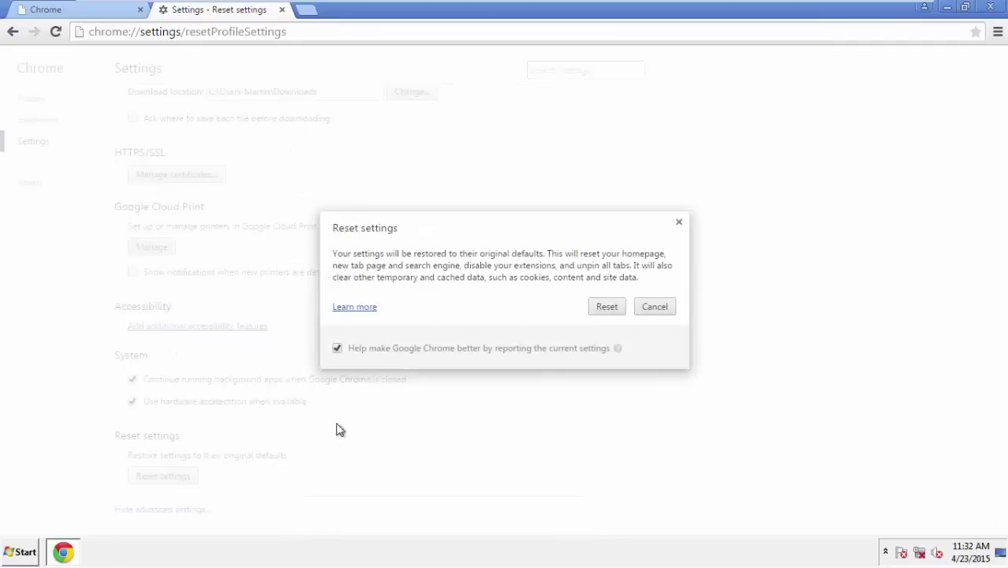
left_click(607, 306)
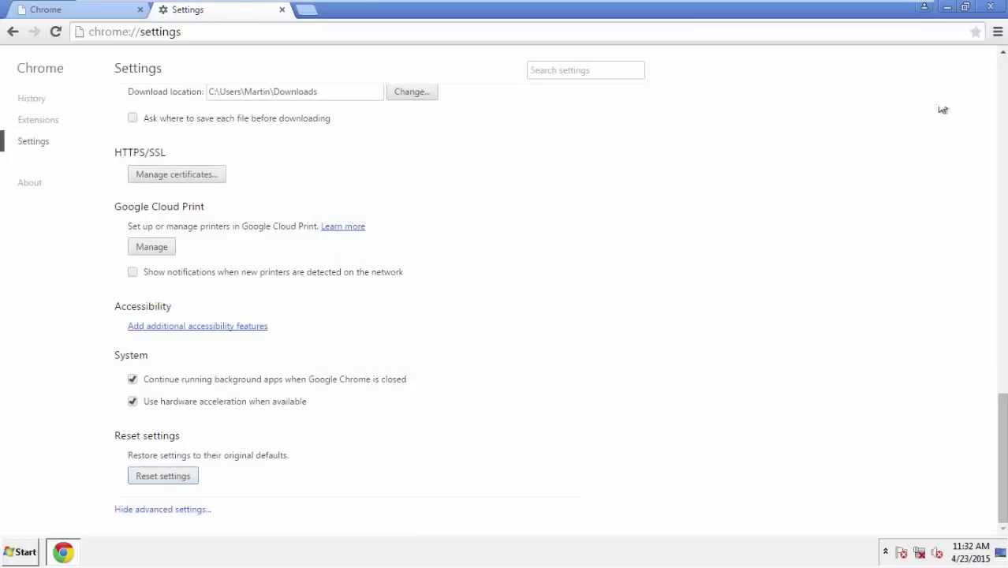
left_click(982, 6)
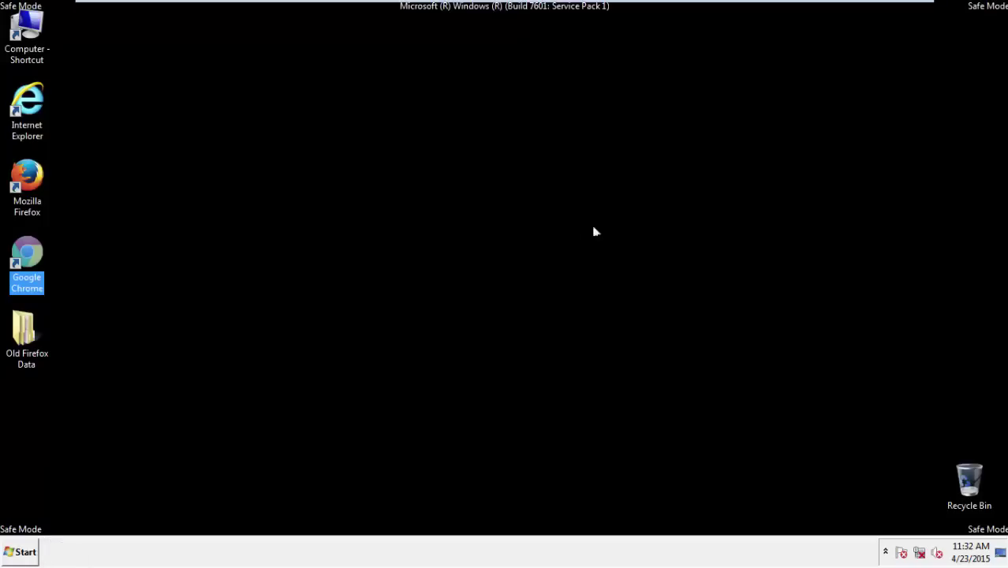
left_click(544, 256)
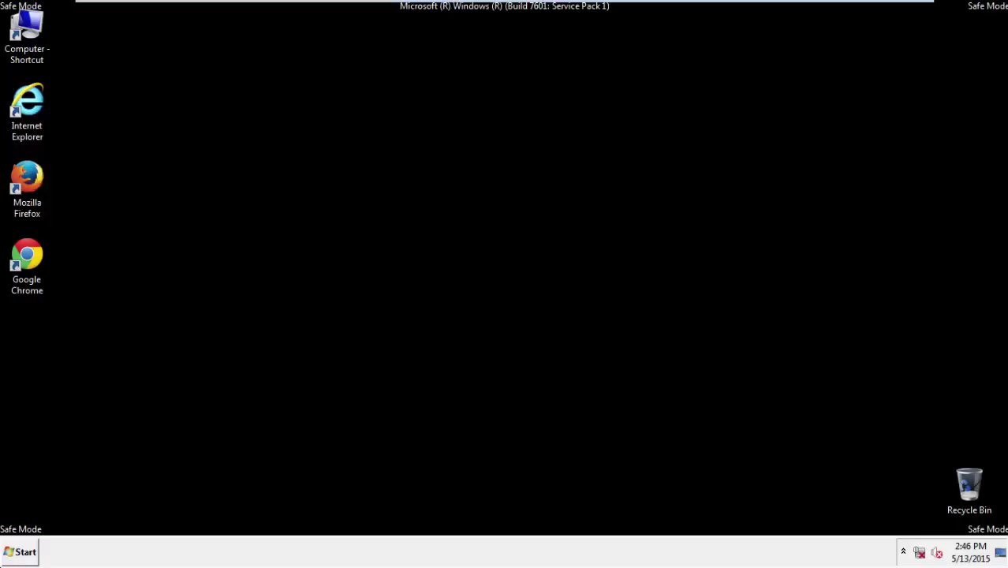
Remove the DealShark extension from Firefox, restart the browser to complete the removal and close it with all its tabs
double_click(33, 177)
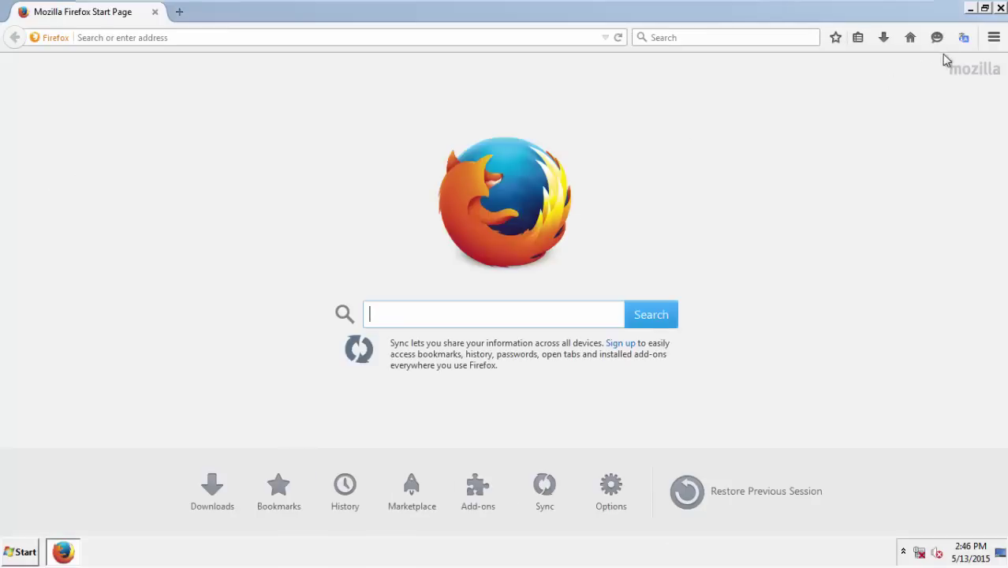
left_click(994, 38)
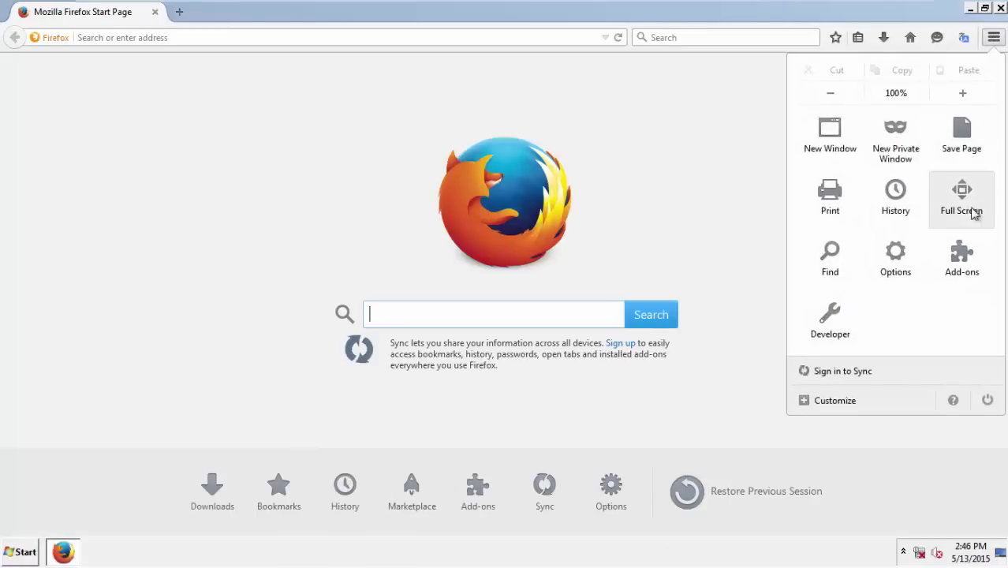
left_click(965, 254)
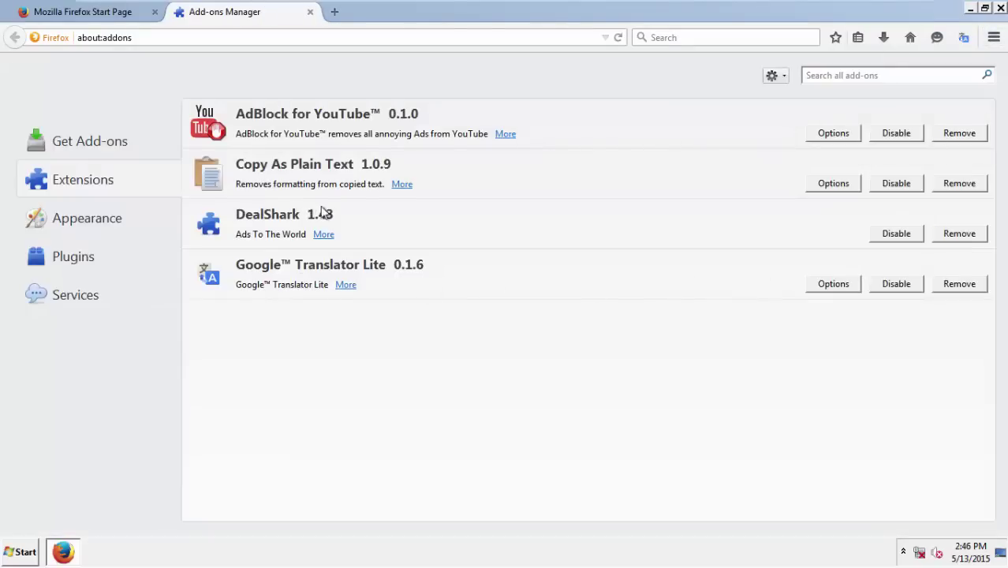
left_click(957, 233)
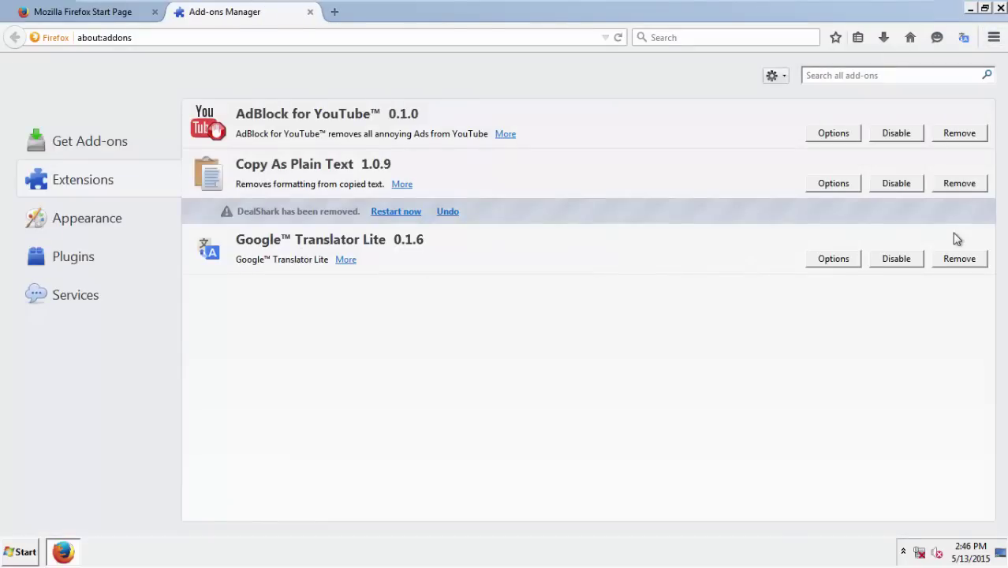
left_click(394, 213)
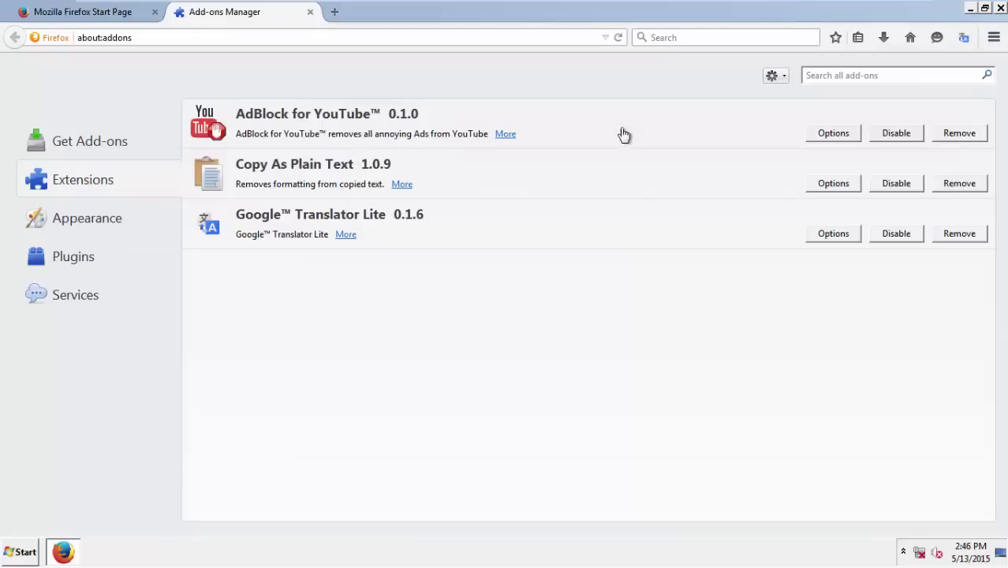
left_click(1000, 7)
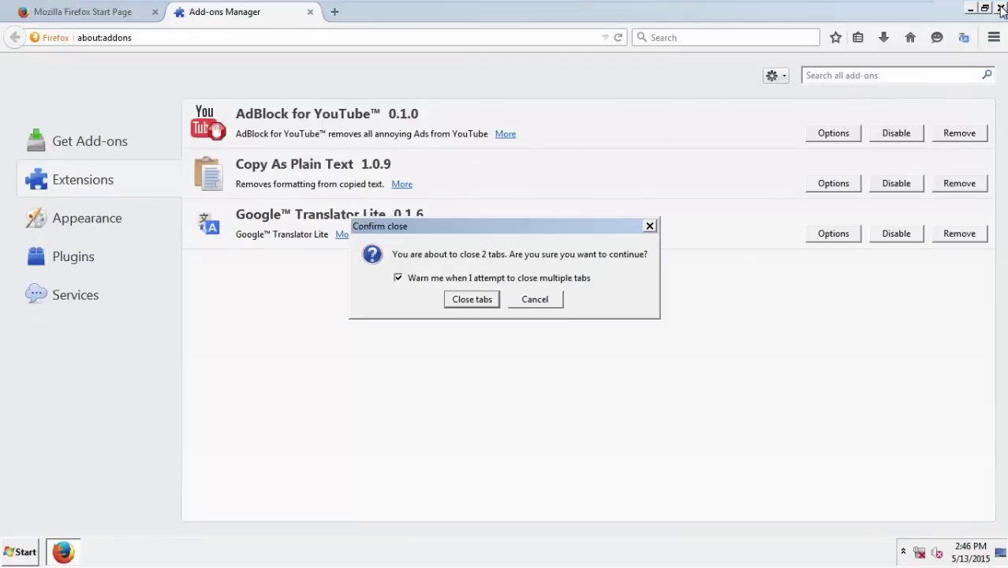
left_click(466, 299)
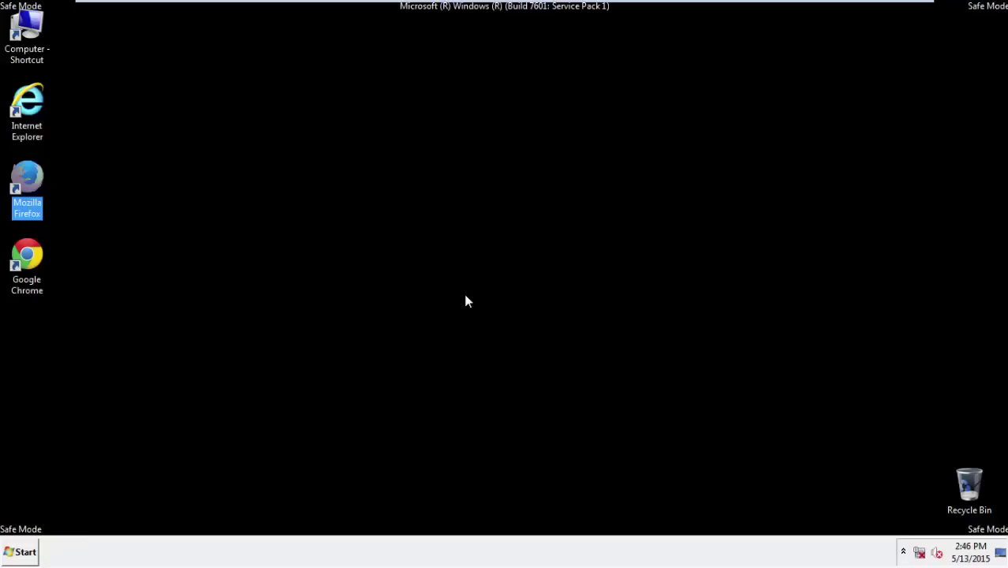
Remove the ShopSmart extension from Google Chrome and close the browser
left_click(38, 272)
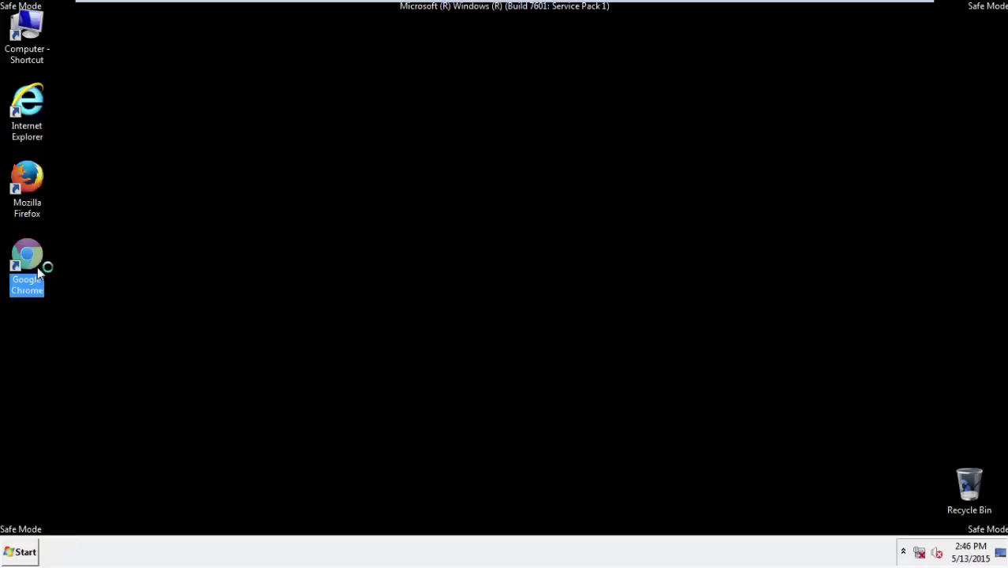
double_click(38, 272)
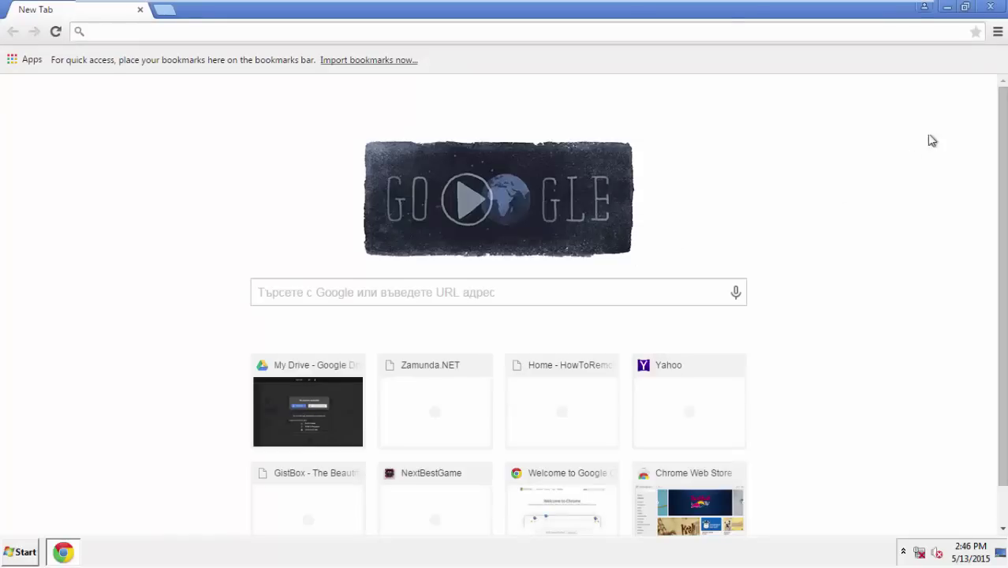
left_click(998, 33)
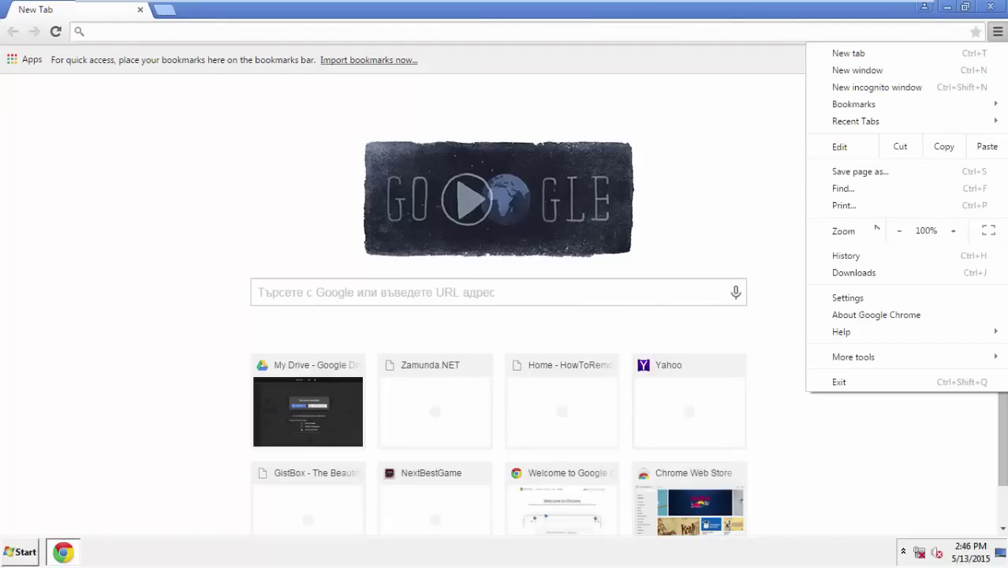
left_click(849, 298)
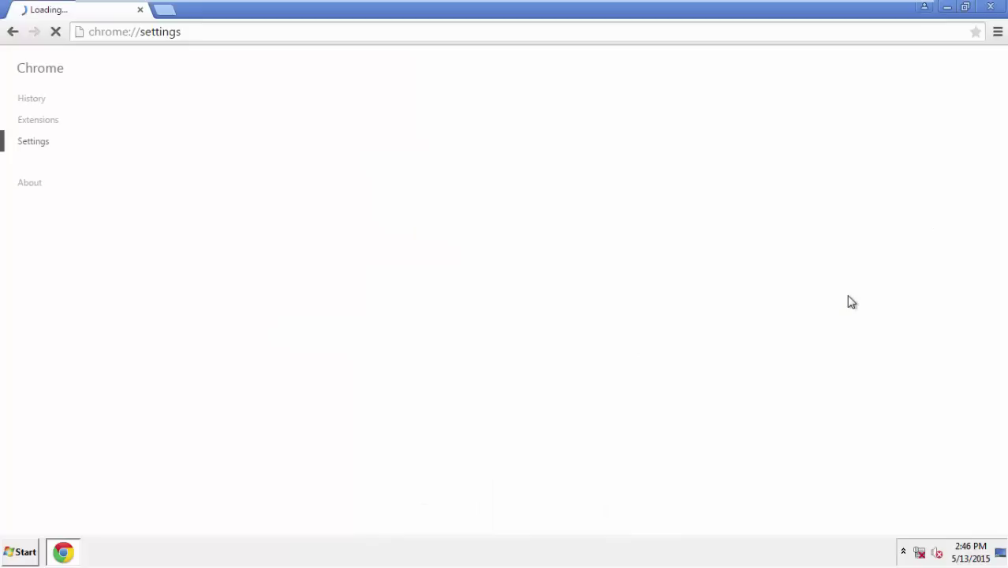
left_click(55, 126)
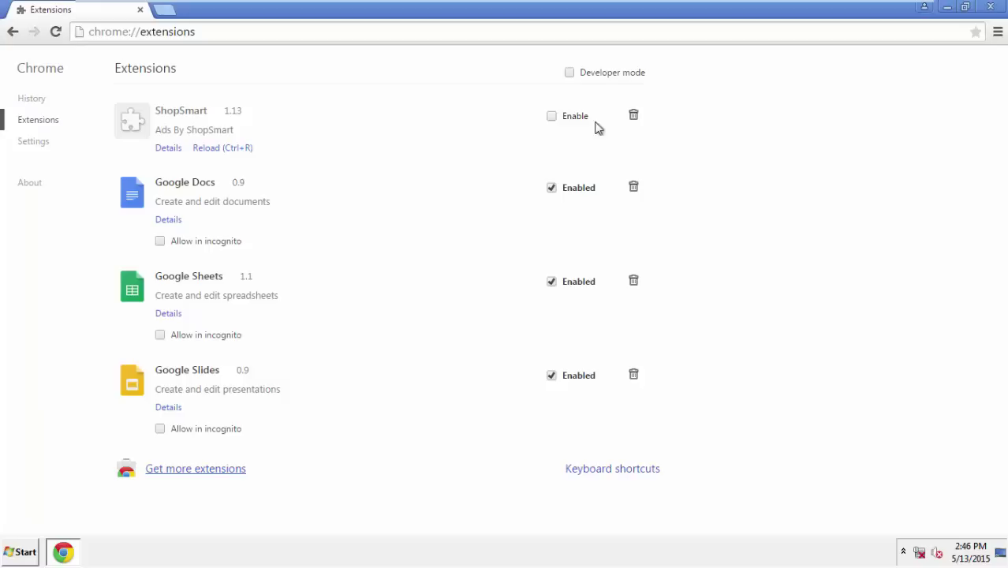
left_click(634, 115)
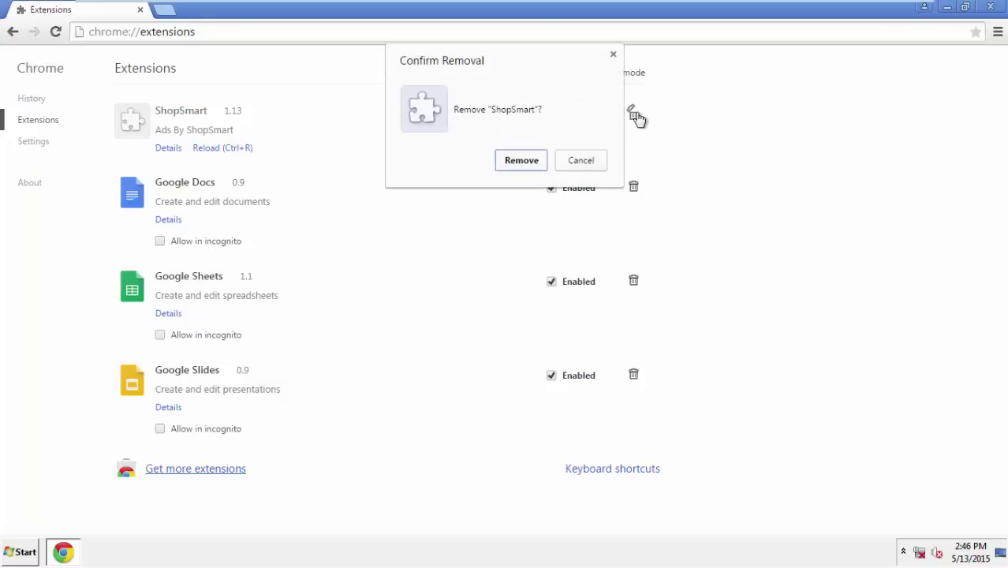
left_click(522, 161)
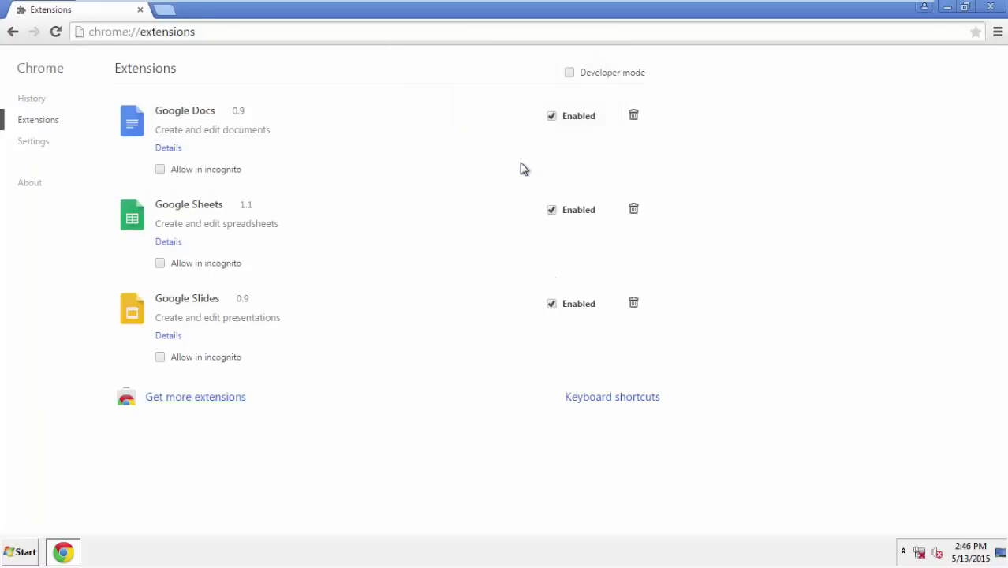
left_click(996, 9)
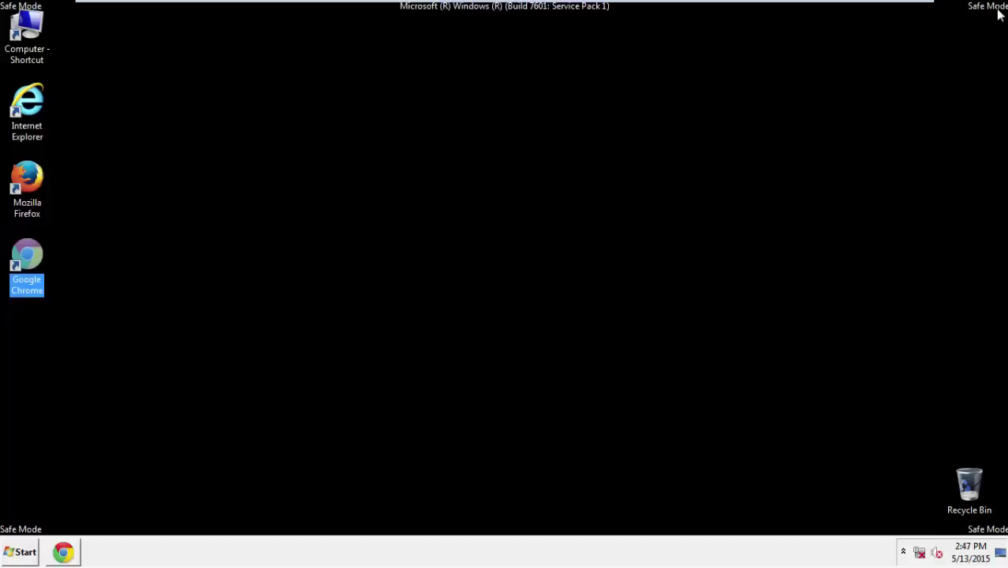
End the Windows Safe Mode session
left_click(21, 552)
left_click(254, 518)
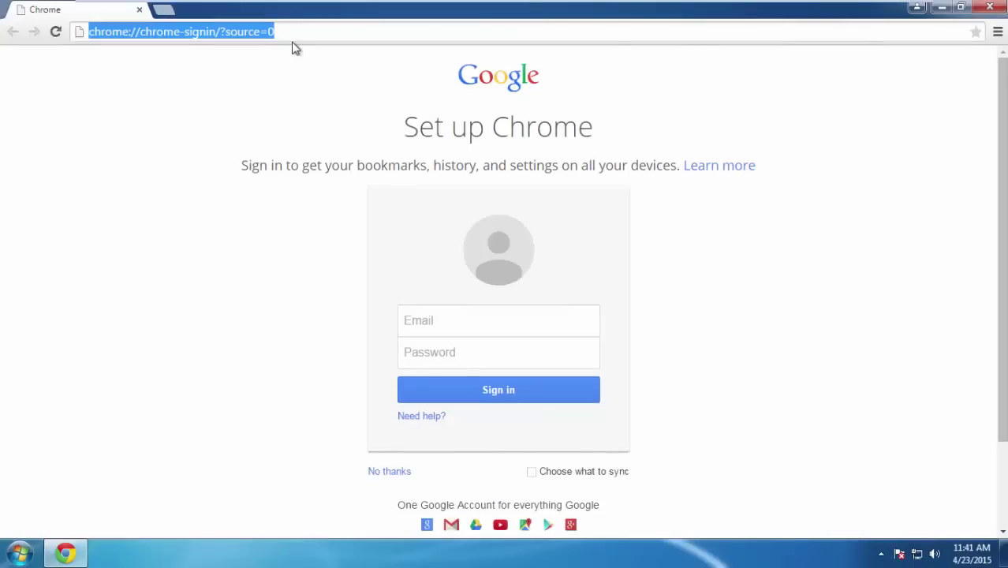
Go to howtoremove.guide in Chrome and open the PC Optimization Tips article from the site's tips
type("howtoremove.guide")
key("Return")
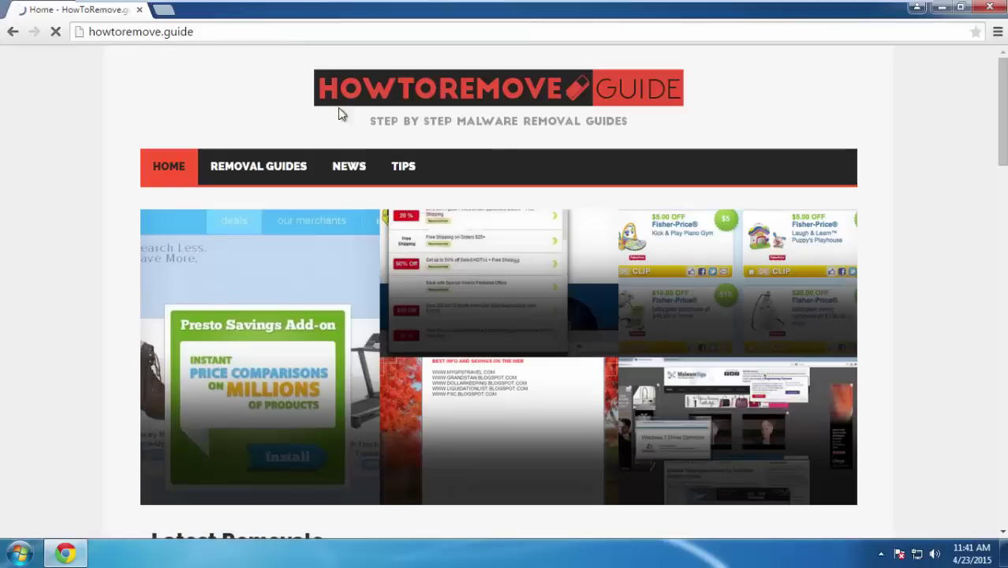
left_click(400, 172)
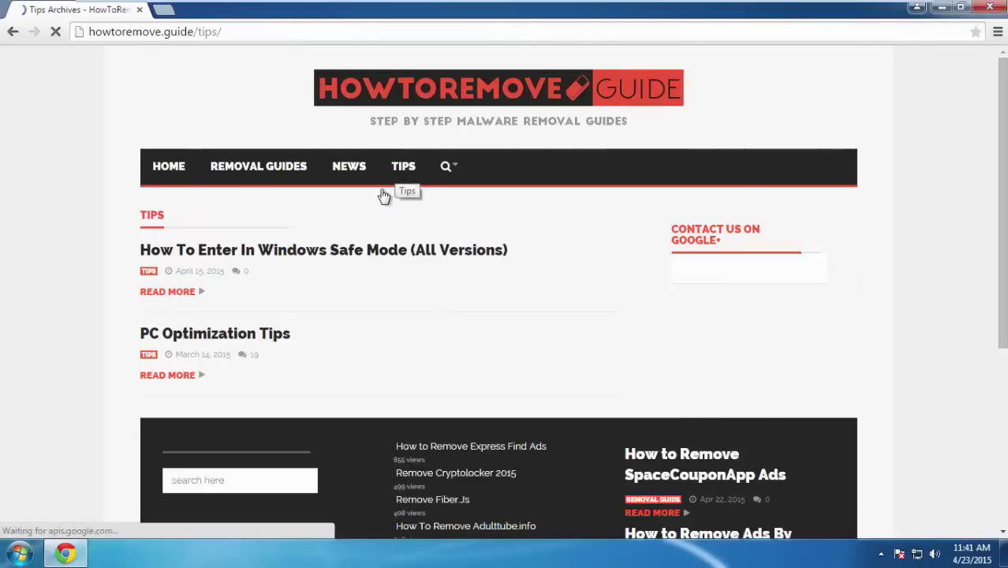
left_click(196, 345)
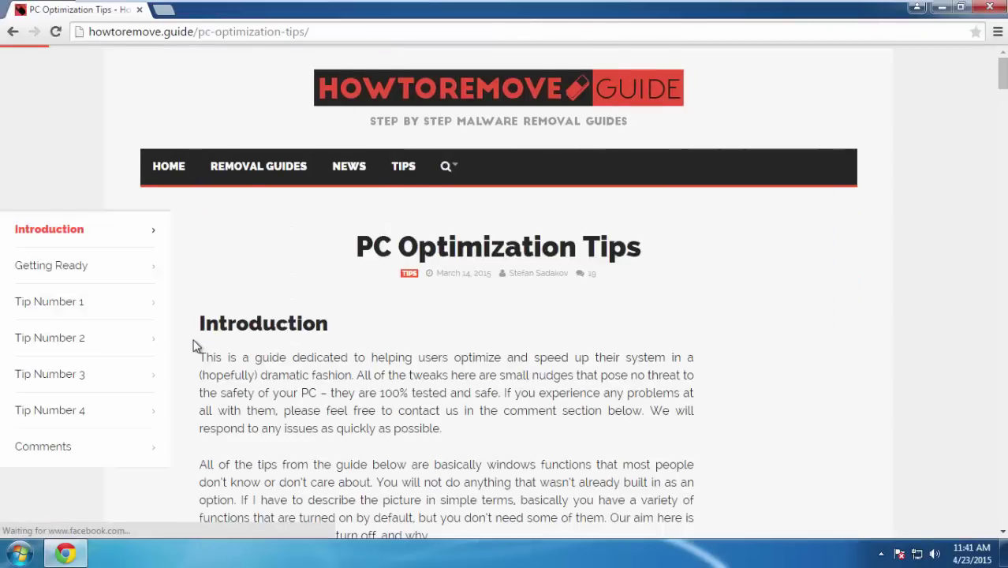
Go through the article's Getting Ready section and Tip Numbers 1 to 4
left_click(60, 268)
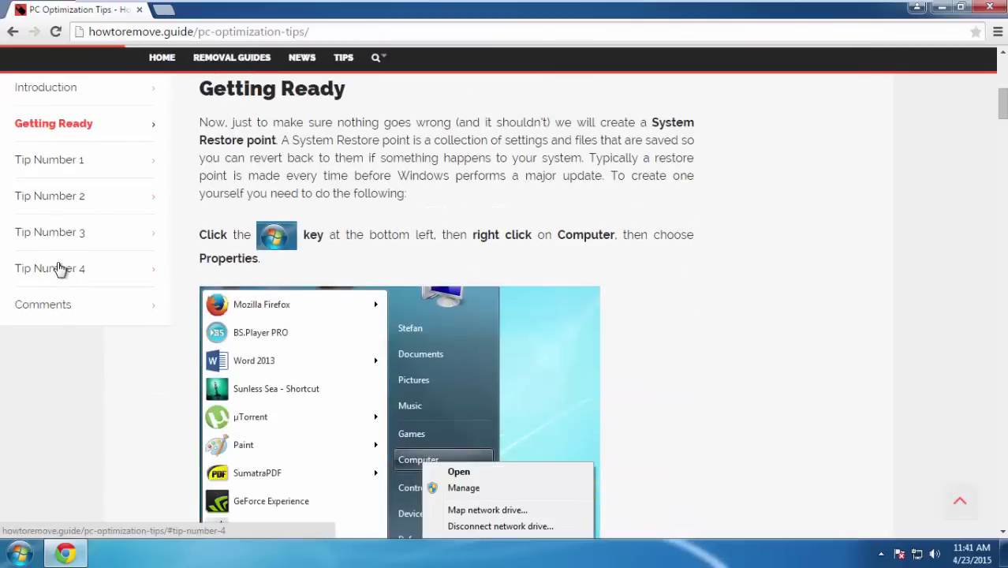
left_click(69, 166)
left_click(56, 203)
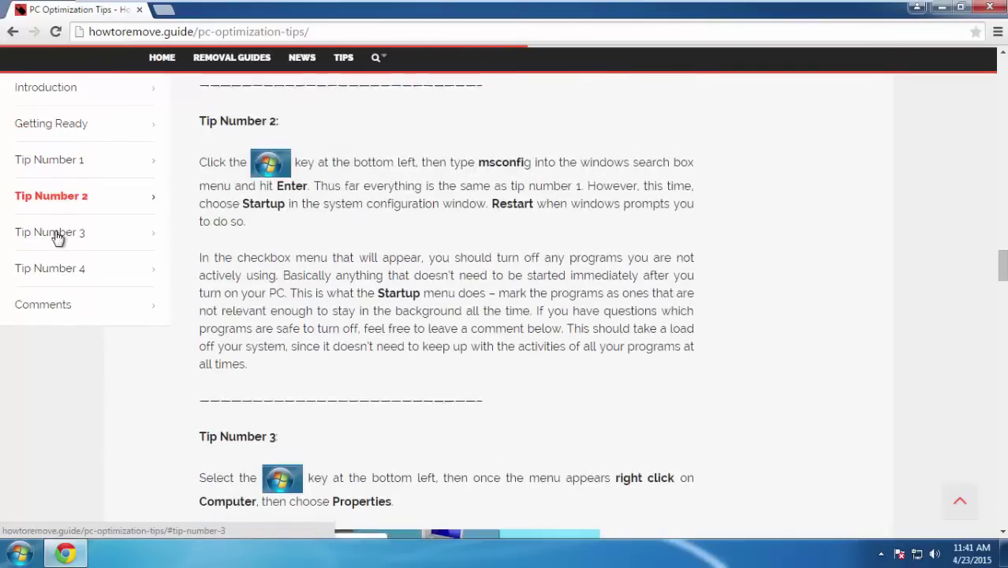
left_click(54, 236)
left_click(54, 270)
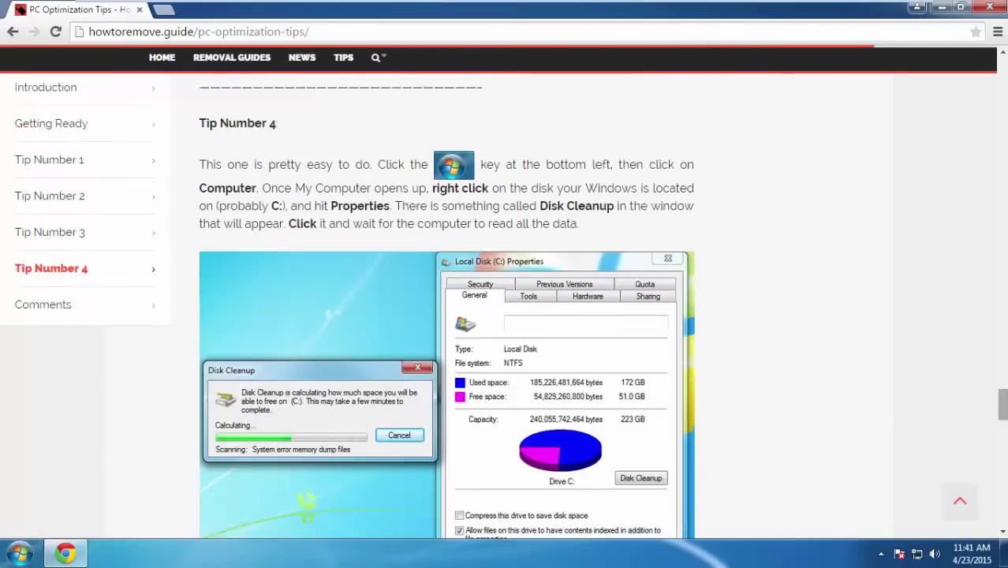